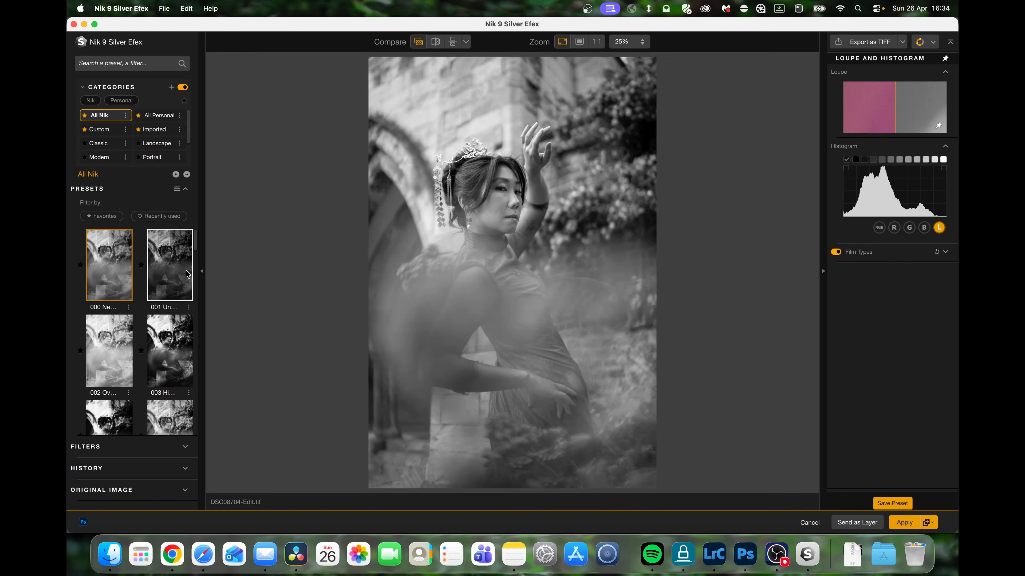
Browse the Silver Efex presets down to the high thirties and apply preset 037 to the black-and-white portrait.
scroll(192, 283, down, 15)
scroll(194, 287, down, 5)
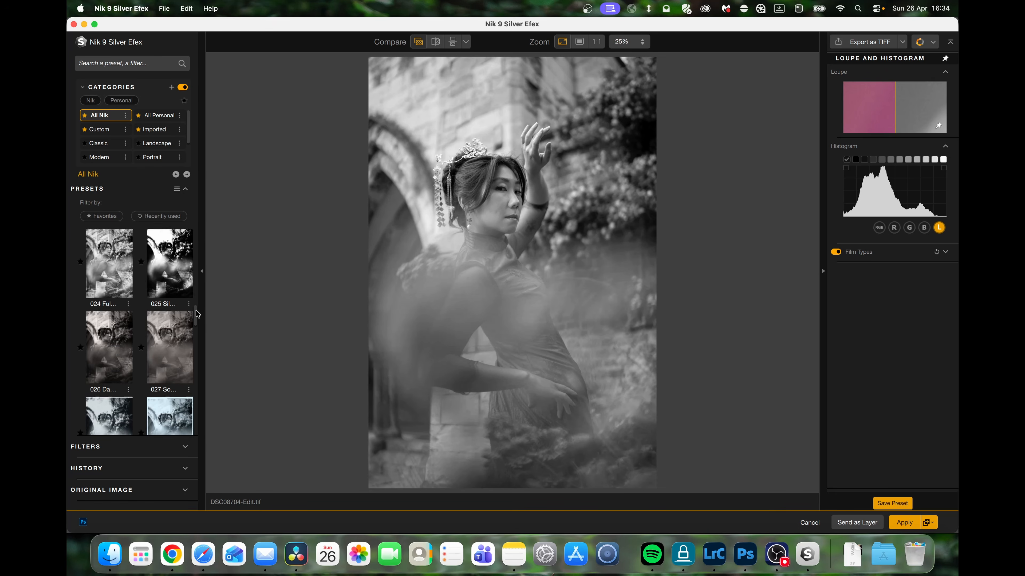
drag(198, 313, 198, 352)
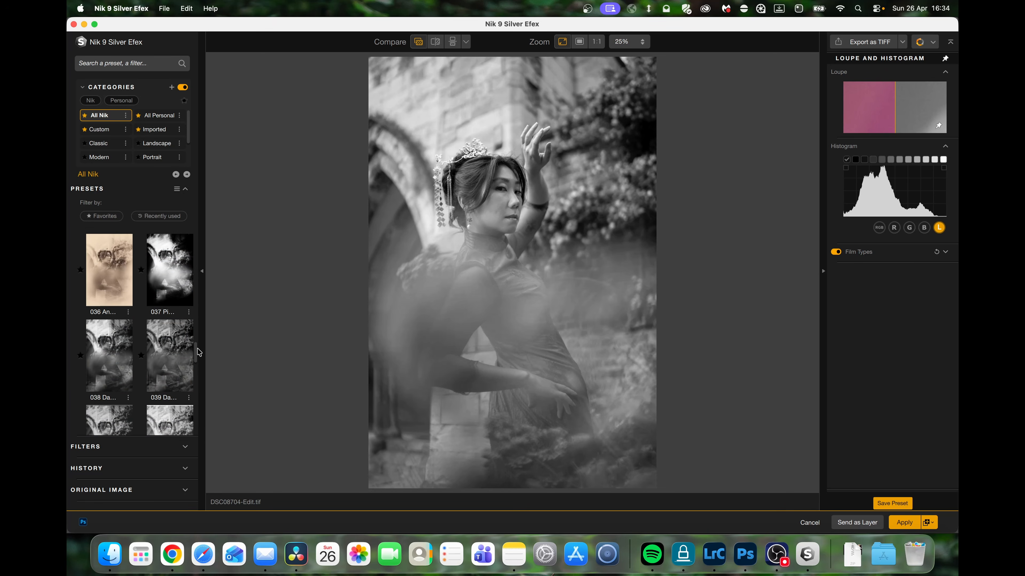
click(169, 275)
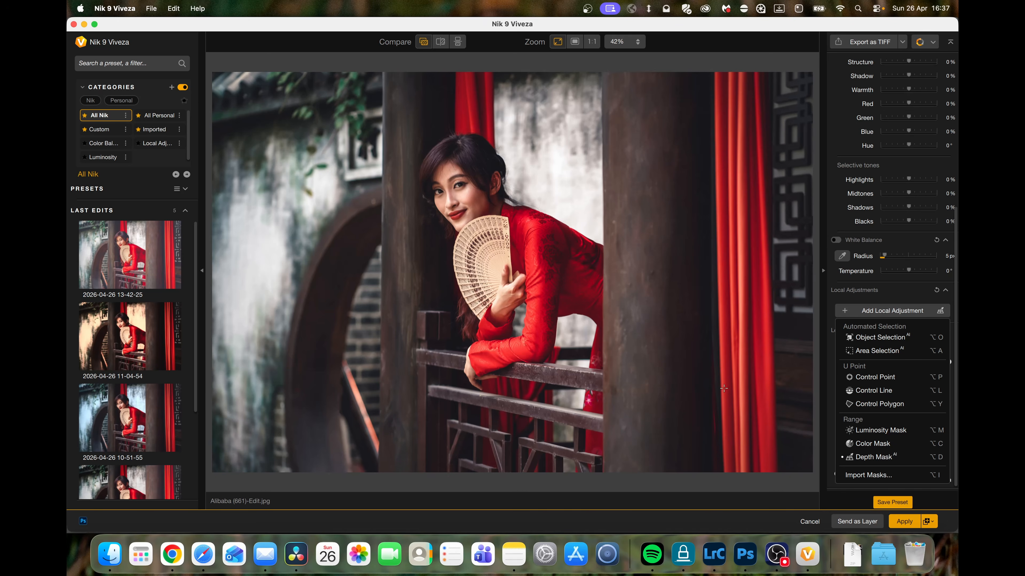
In Nik 9 Viveza, pick the woman's face as the target for the Depth Mask local adjustment.
click(465, 198)
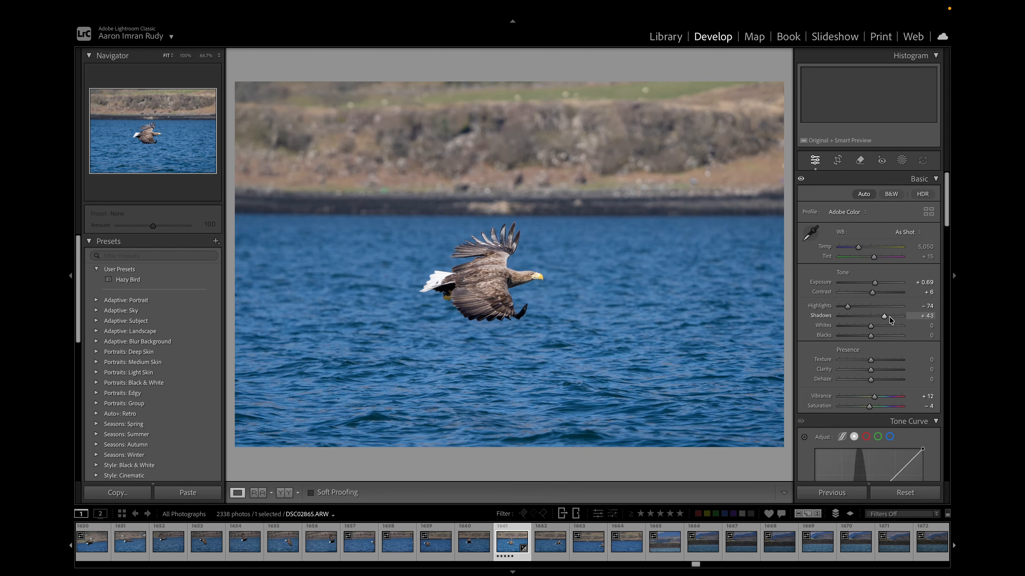
In Lightroom Classic, set the eagle photo's Shadows to +56 and Exposure to +0.40.
key(Up)
key(Up)
key(Up)
drag(890, 319, 887, 318)
drag(874, 284, 872, 284)
Crop the photo tighter around the eagle at the original aspect ratio and set Dehaze to +12.
click(838, 161)
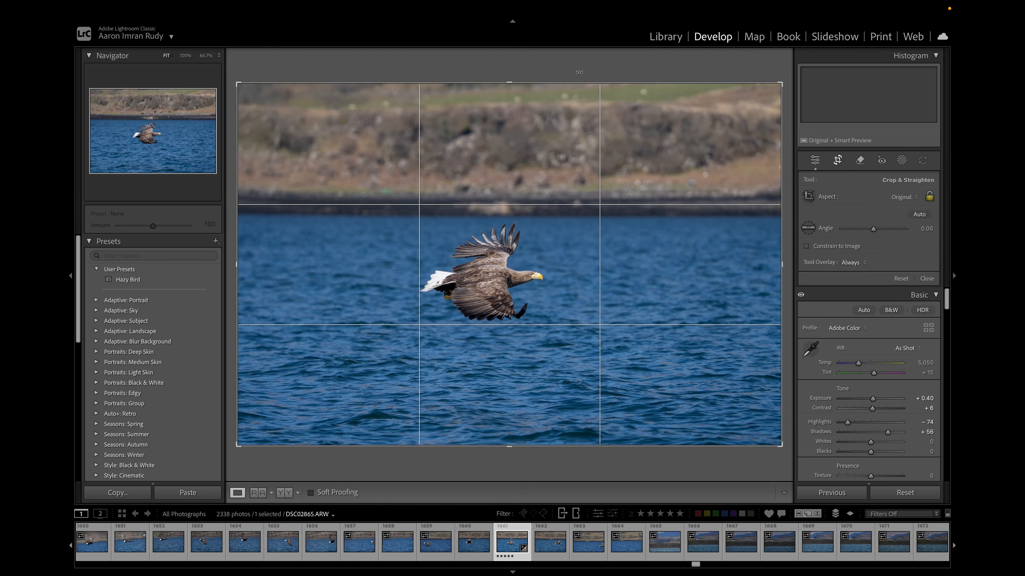
drag(510, 83, 510, 123)
drag(530, 253, 553, 292)
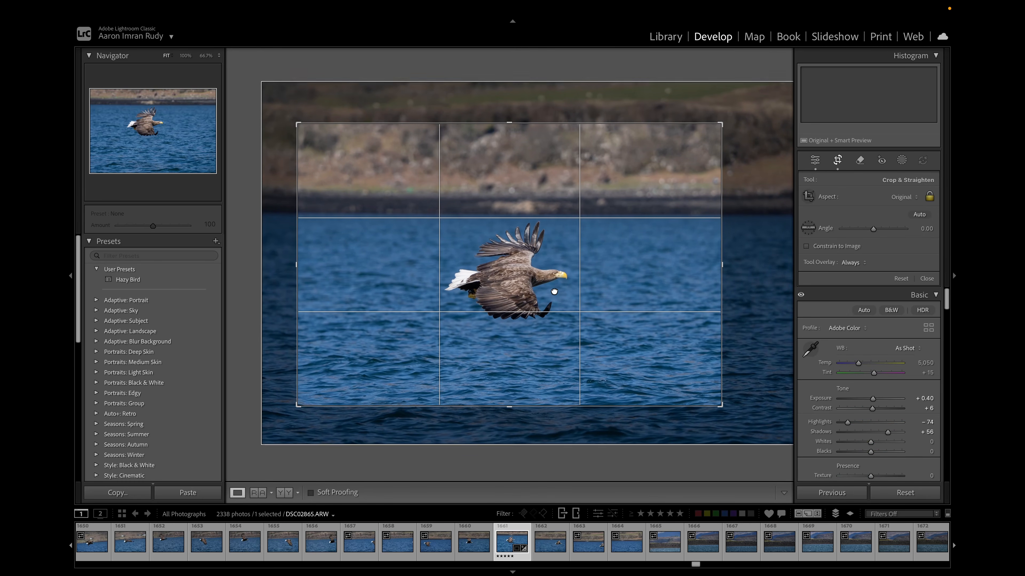
click(927, 278)
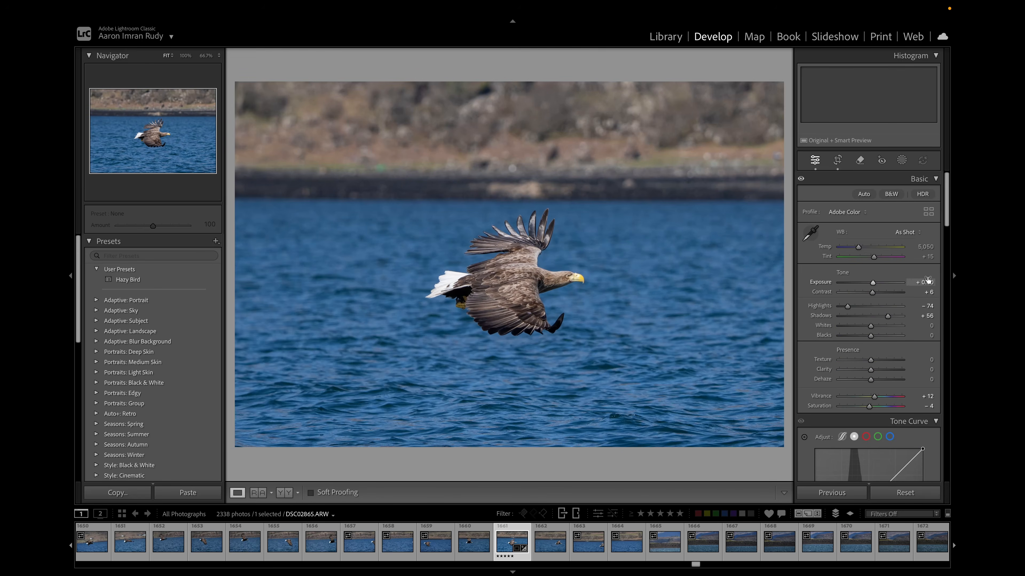
drag(870, 379, 875, 382)
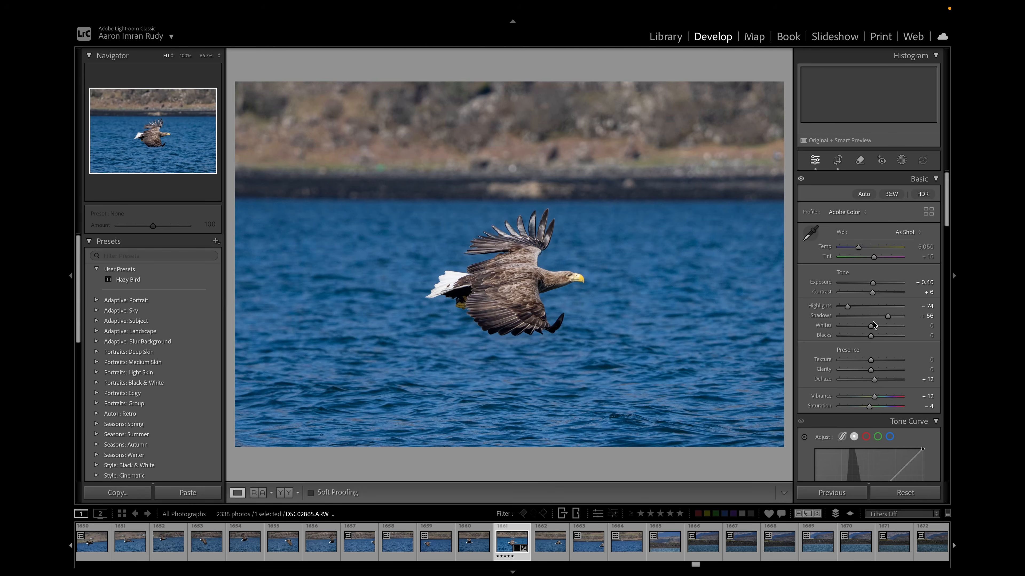
Send the eagle photo from Lightroom Classic to Nik 9 Color Efex for editing.
right_click(507, 543)
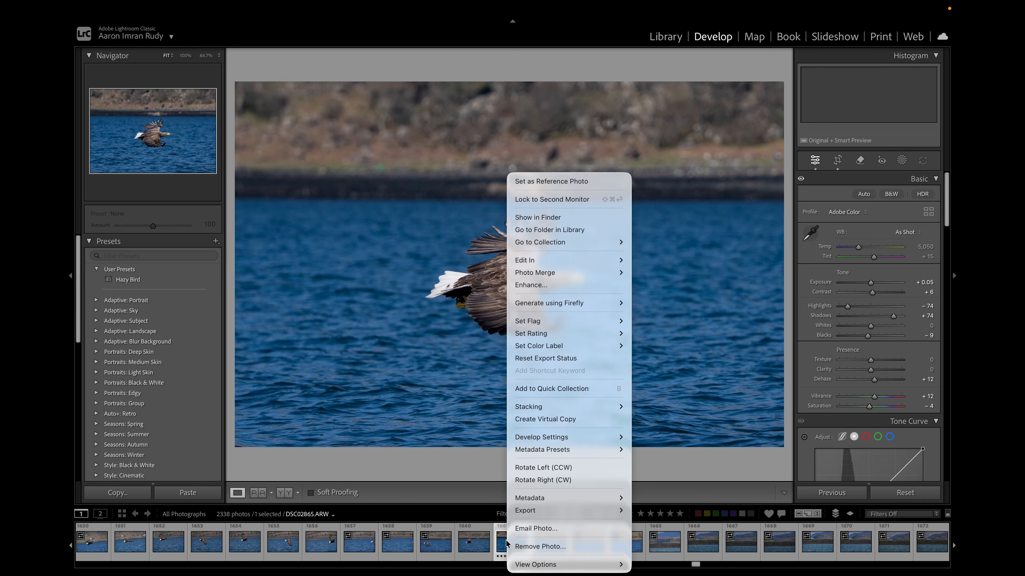
mouse_move(547, 260)
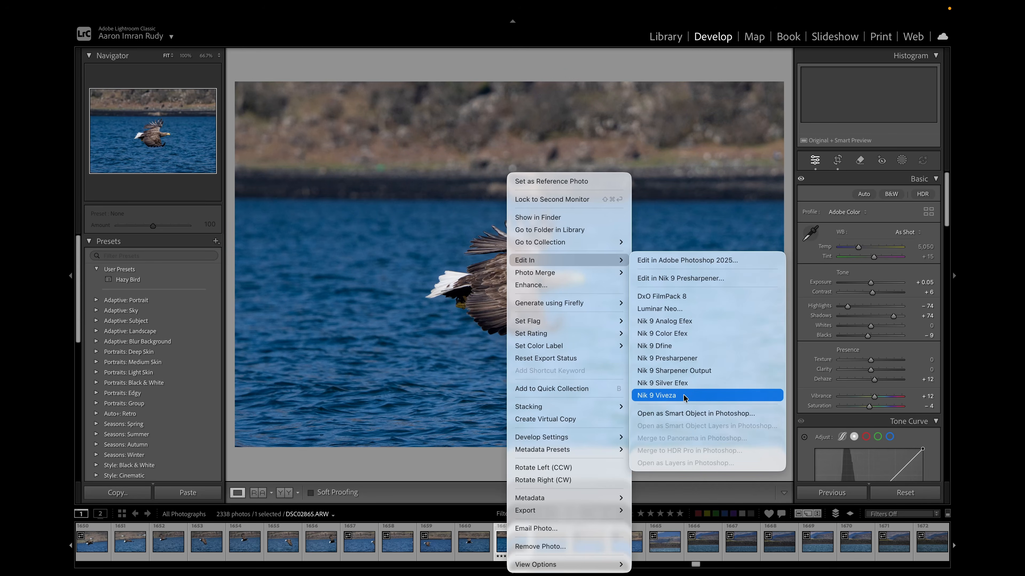
click(684, 334)
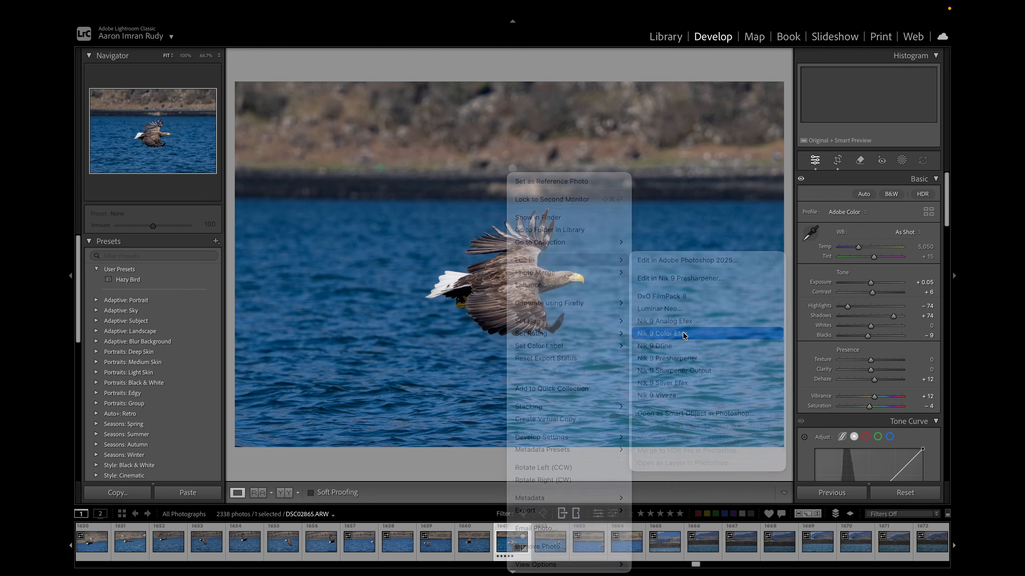
click(581, 270)
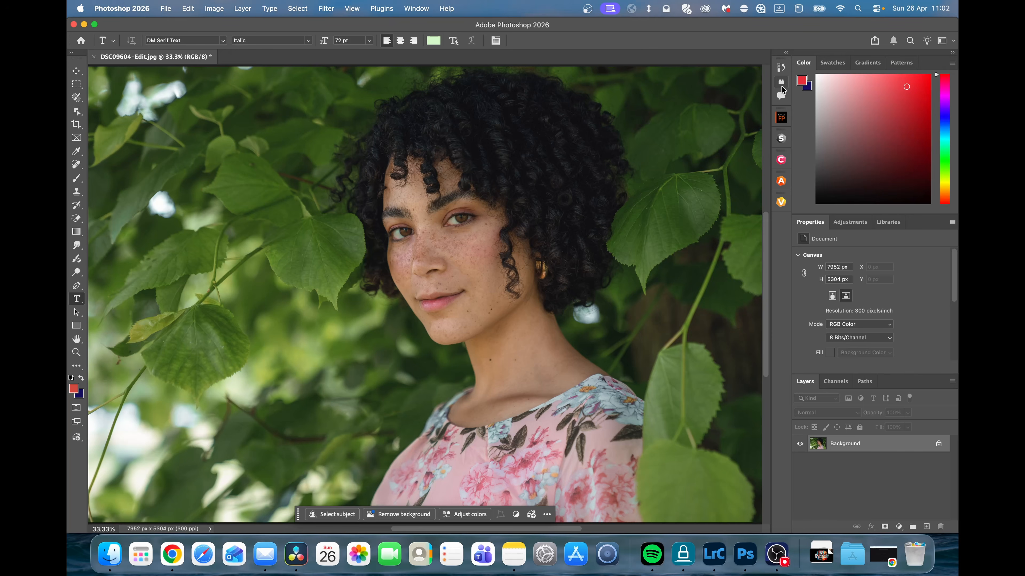
In Photoshop, open the curly-haired woman's portrait in Nik 9 Viveza and browse its presets.
click(781, 82)
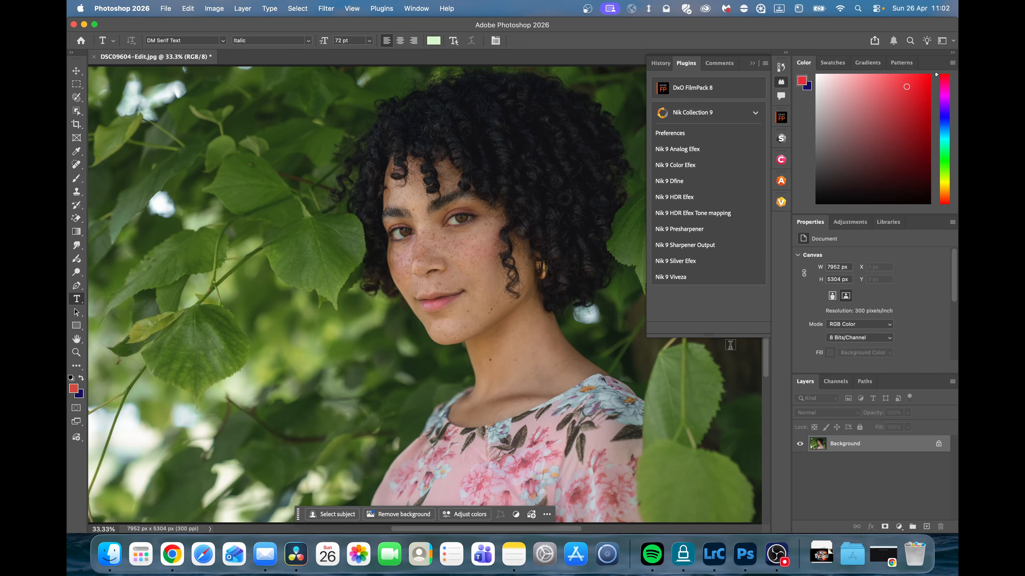
click(685, 277)
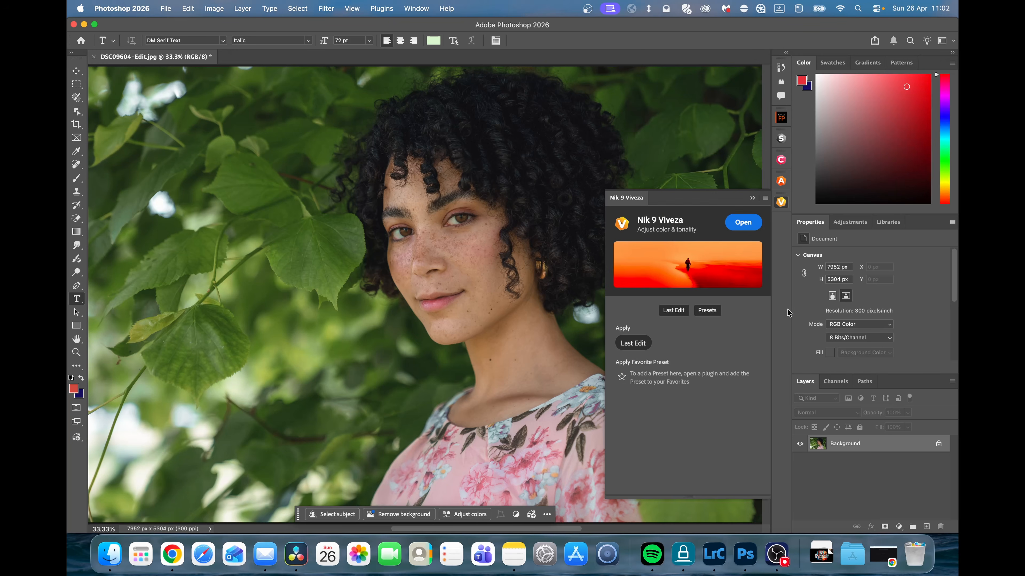
click(753, 215)
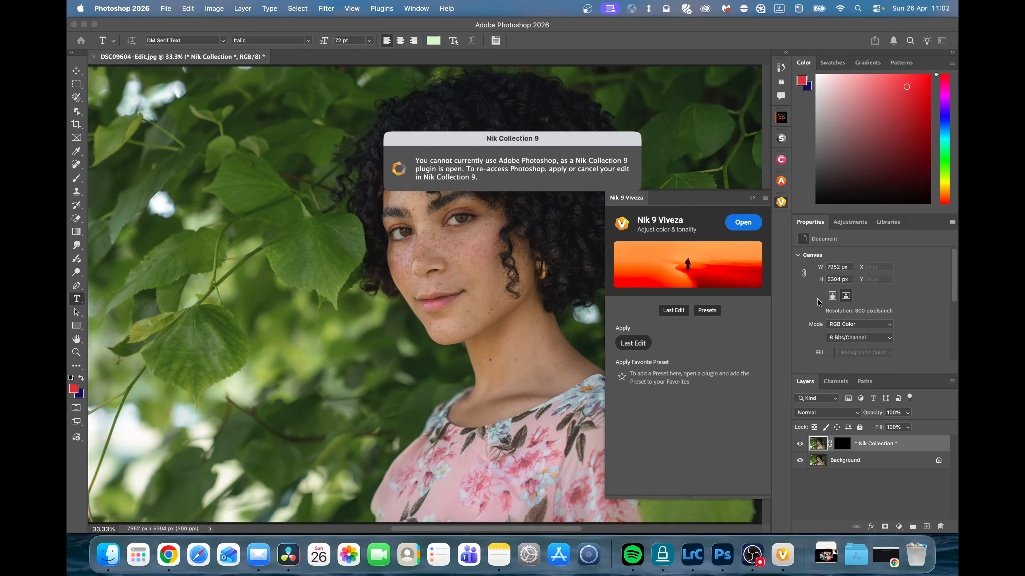
scroll(168, 359, down, 2)
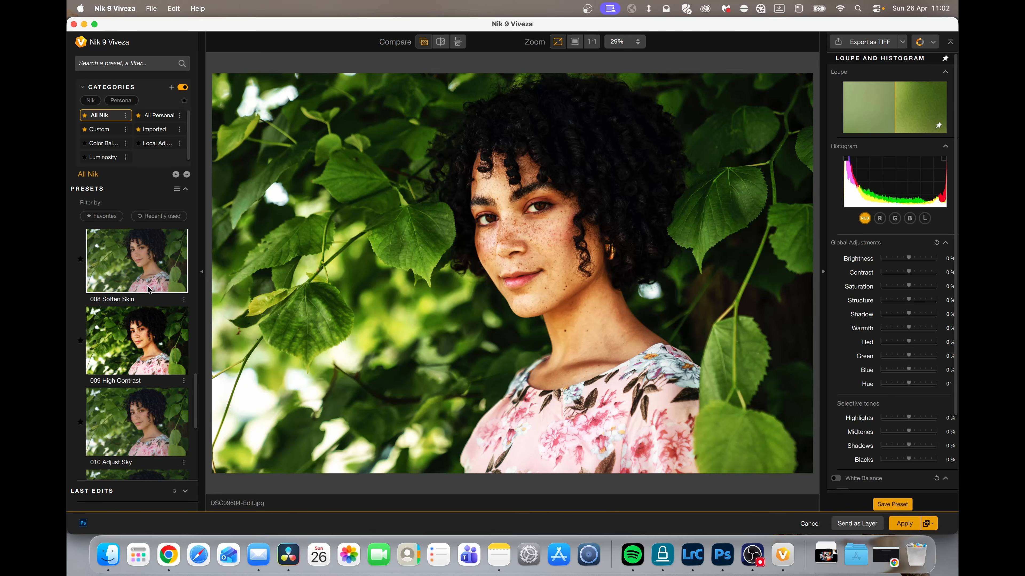
scroll(151, 288, down, 1)
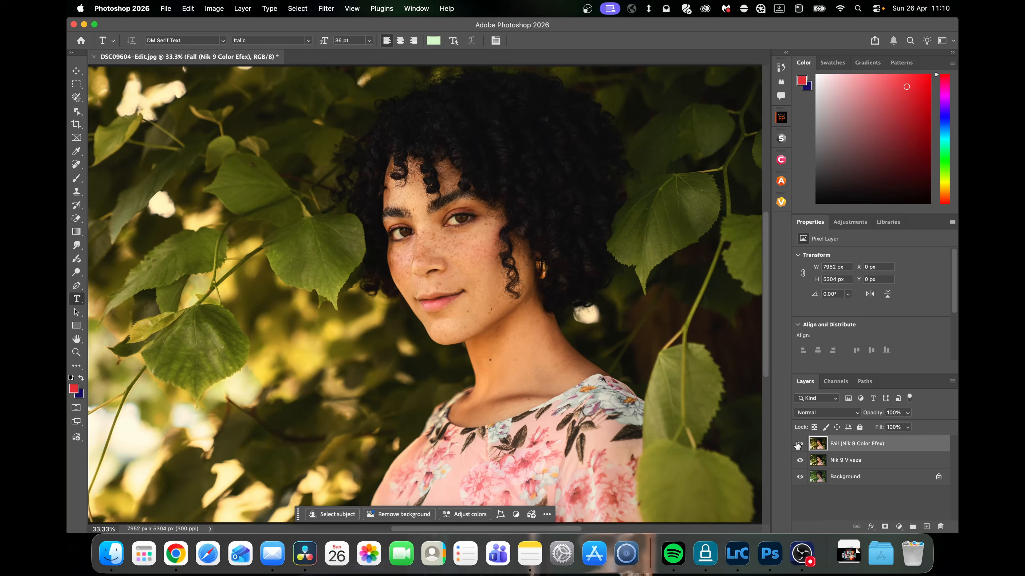
Toggle the visibility of the Fall and Nik 9 Viveza layers to compare them, and lower the Fall layer's opacity.
click(798, 444)
click(799, 460)
click(800, 447)
click(908, 413)
drag(908, 426, 894, 426)
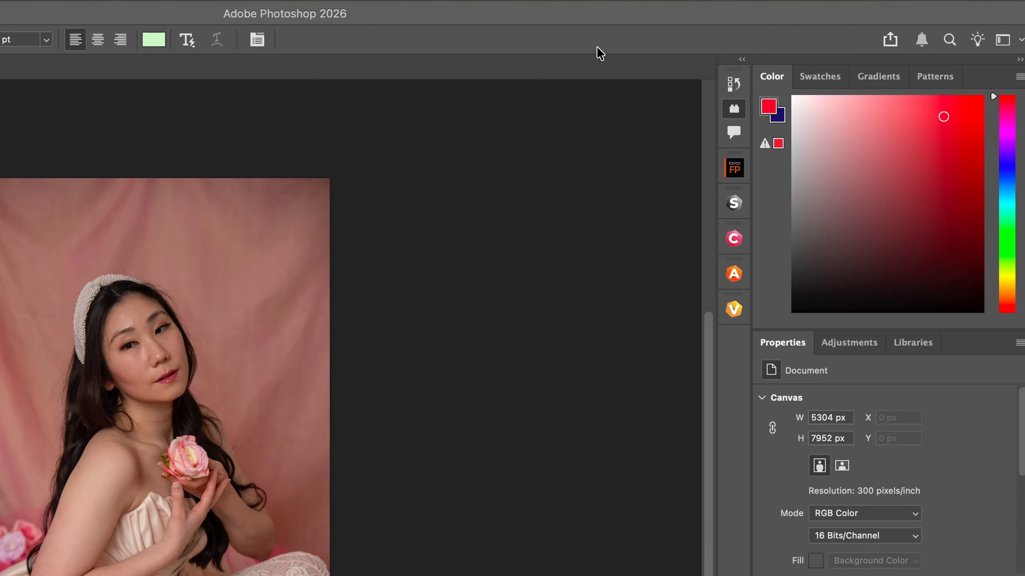
Open the pink-backdrop portrait in Nik 9 Analog Efex and try two of the Classic presets on it.
click(781, 82)
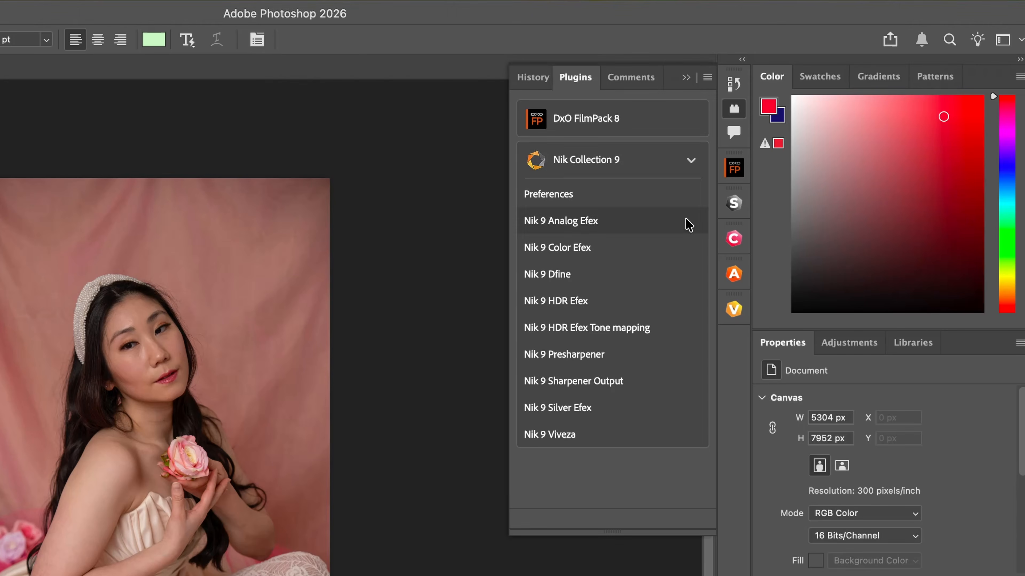
click(665, 228)
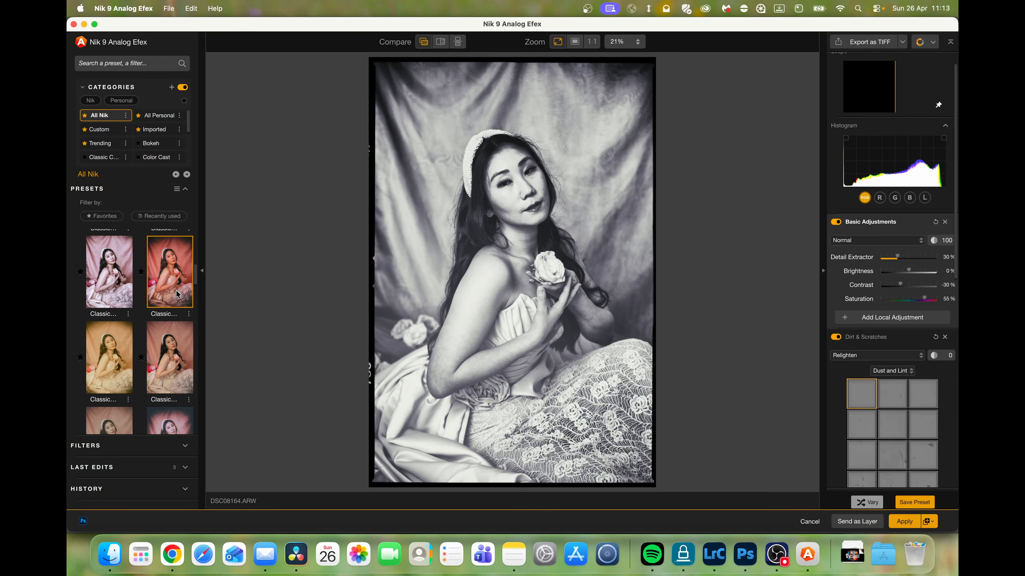
click(178, 294)
click(175, 345)
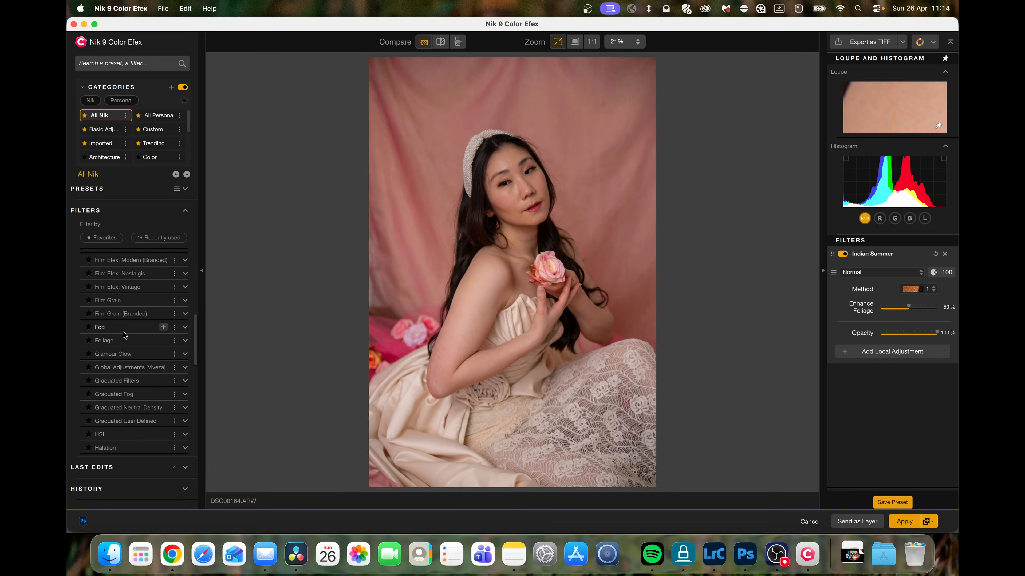
In Nik 9 Color Efex, preview the Fog filter on the portrait and replace it with the Foliage filter.
click(122, 327)
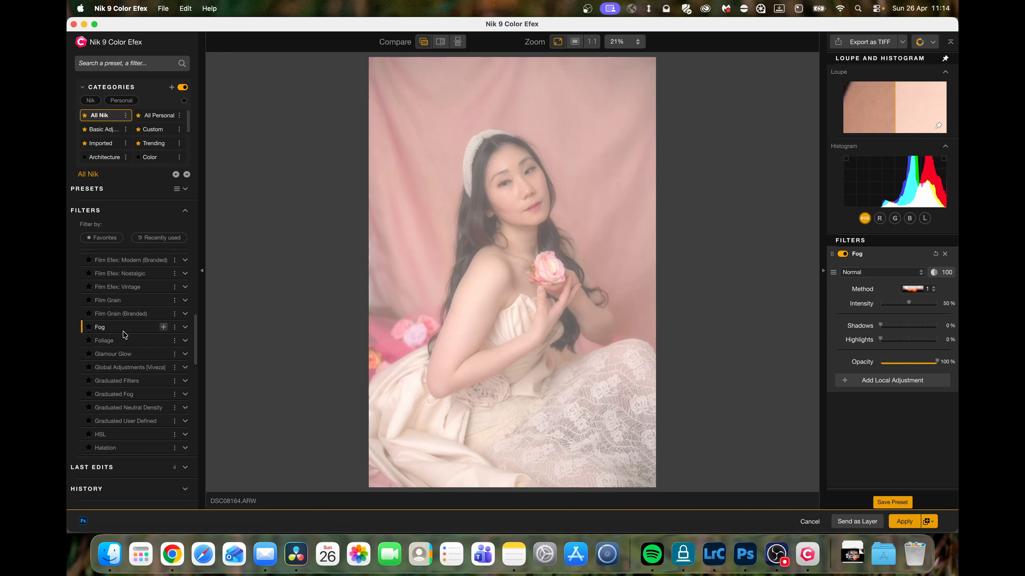
click(120, 343)
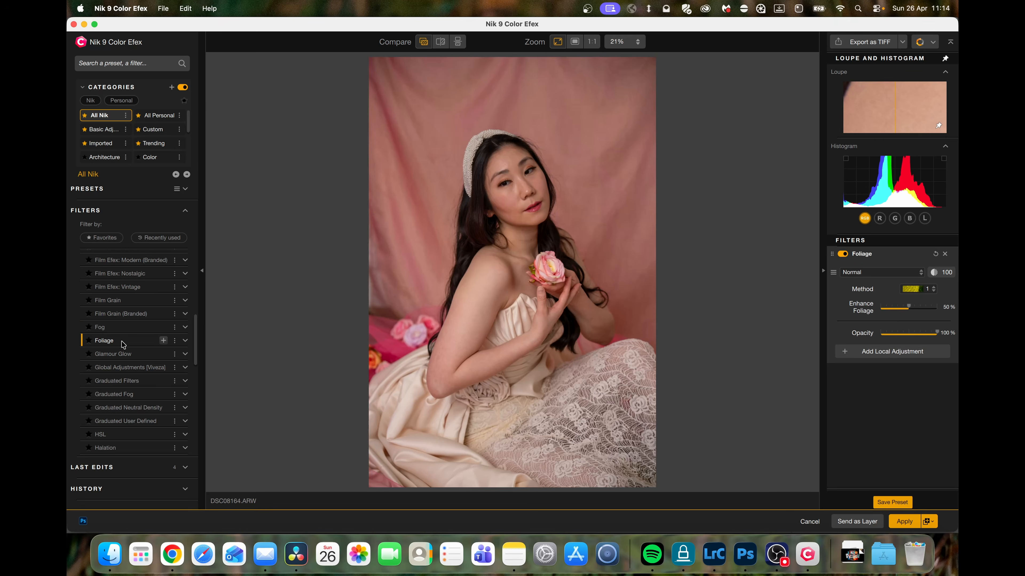
scroll(123, 343, up, 5)
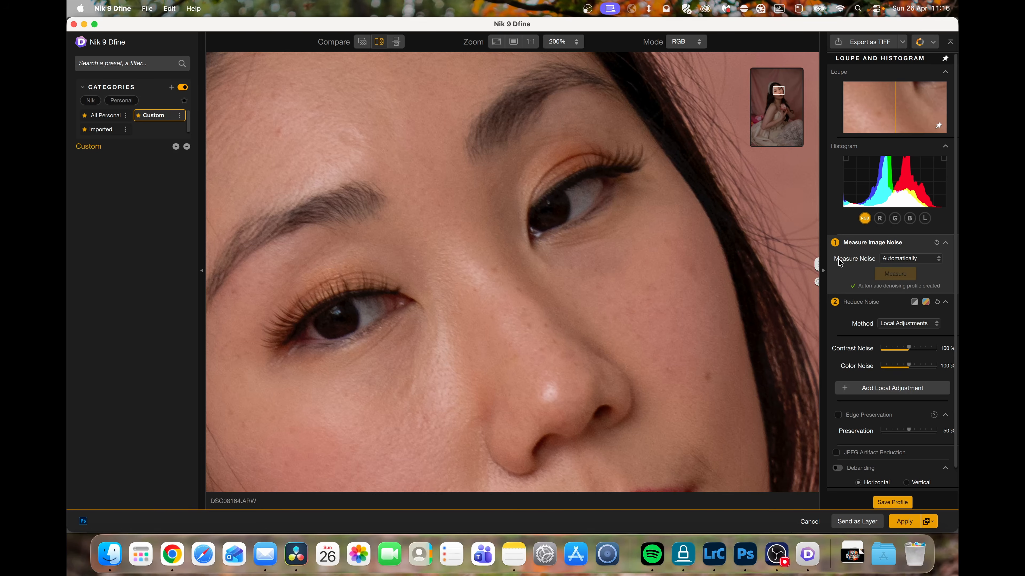
In Nik 9 Dfine, compare the noise reduction before and after across the woman's face with the split view.
drag(815, 265, 615, 265)
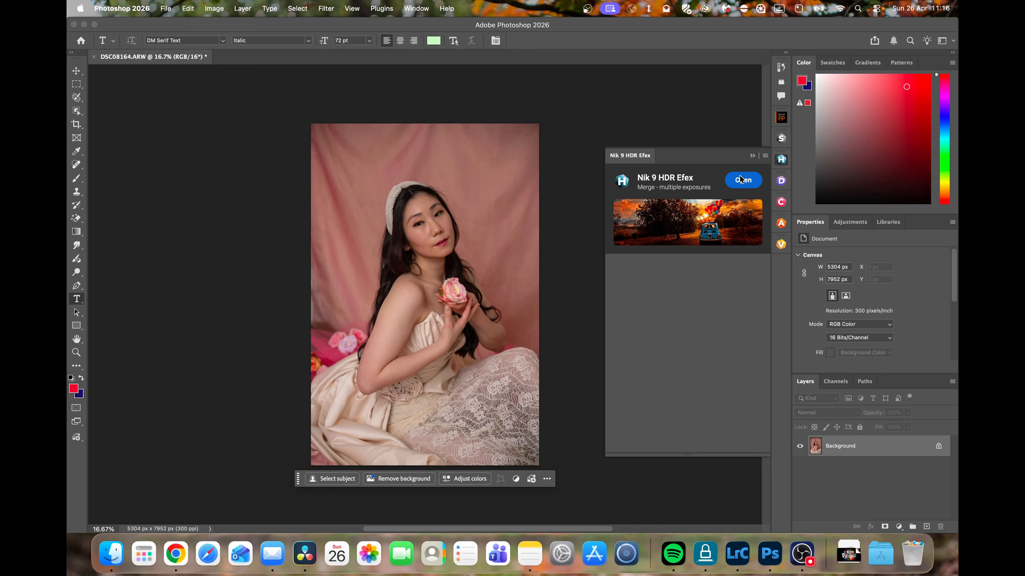
Merge DSC08164.ARW in Nik 9 HDR Efex and apply preset 31 to it.
click(740, 179)
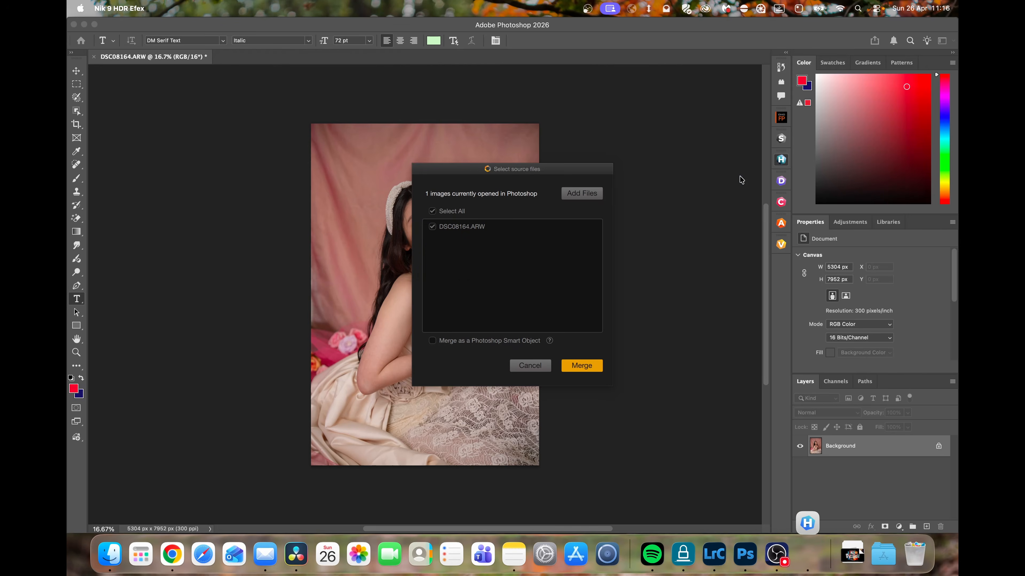
click(581, 365)
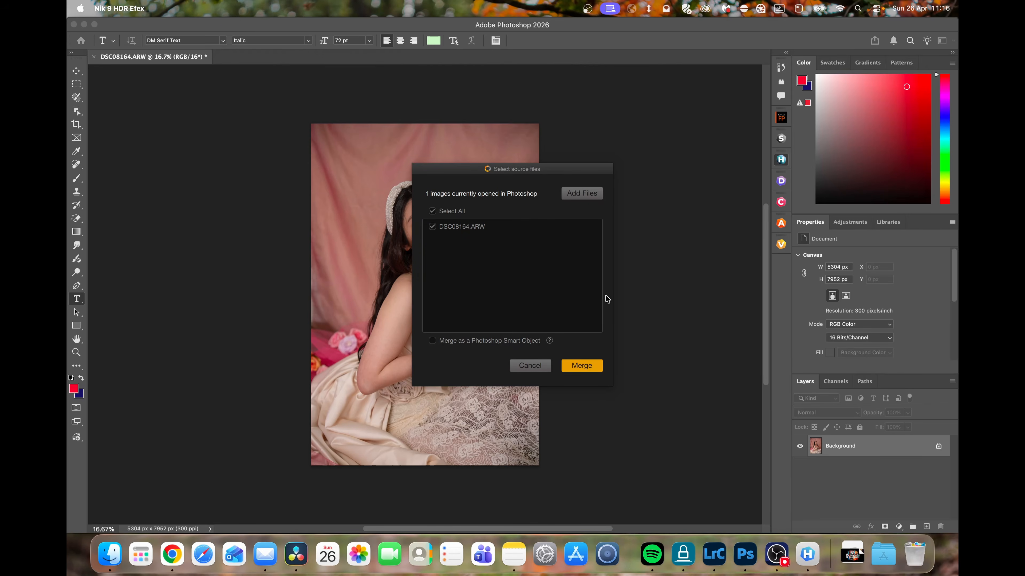
scroll(125, 291, down, 10)
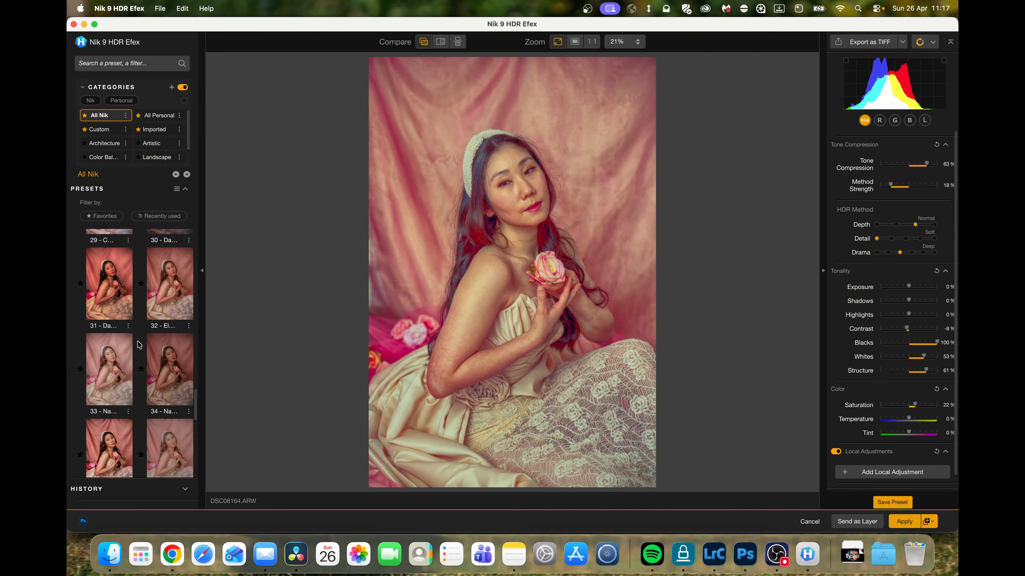
click(122, 275)
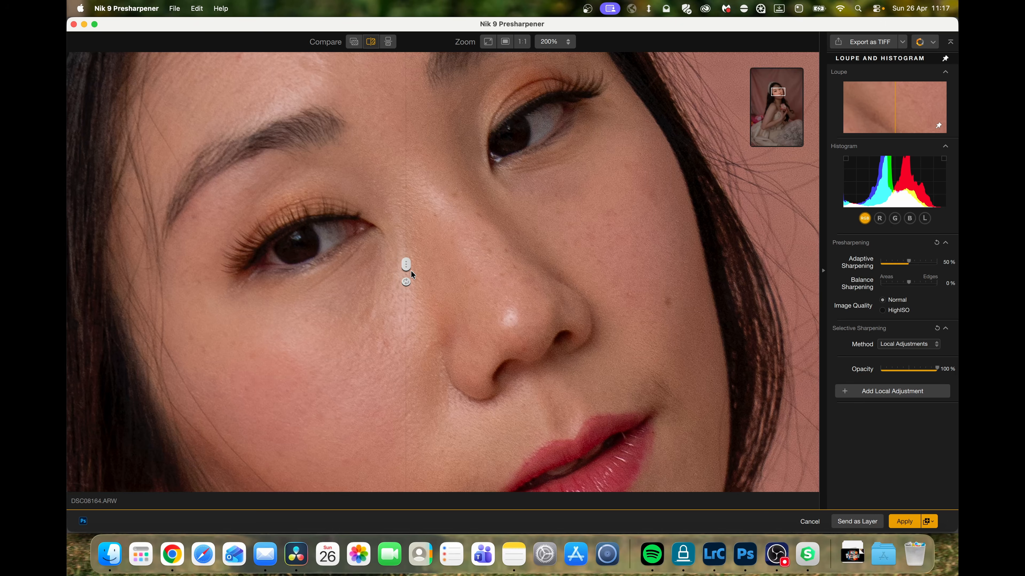
In Nik 9 Presharpener, compare the sharpening before and after across the face with the split view.
drag(407, 266, 499, 277)
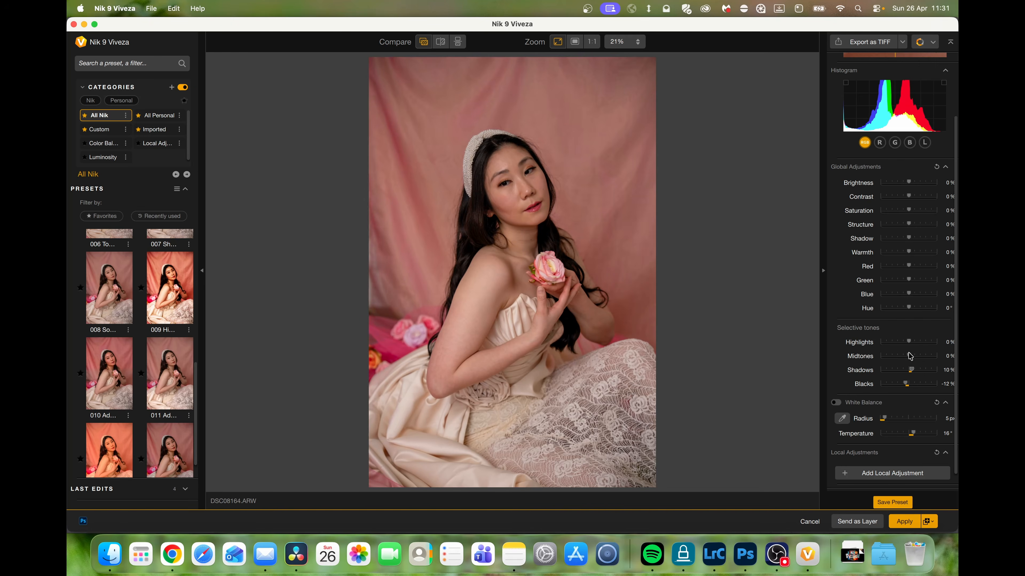
In Nik 9 Viveza, set the portrait's Highlights to 13% and Contrast to 9%.
drag(910, 345, 912, 349)
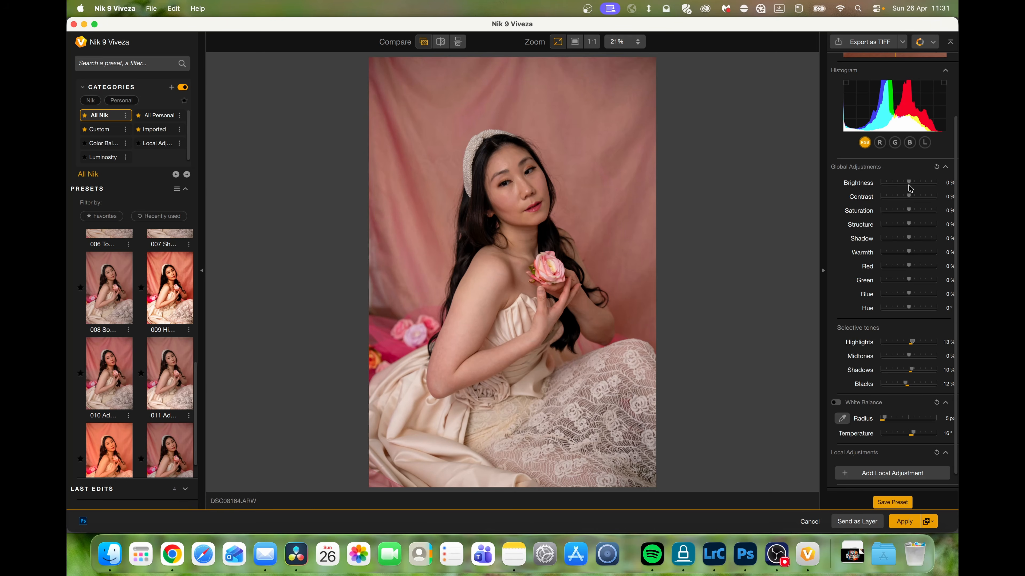
drag(910, 199, 912, 199)
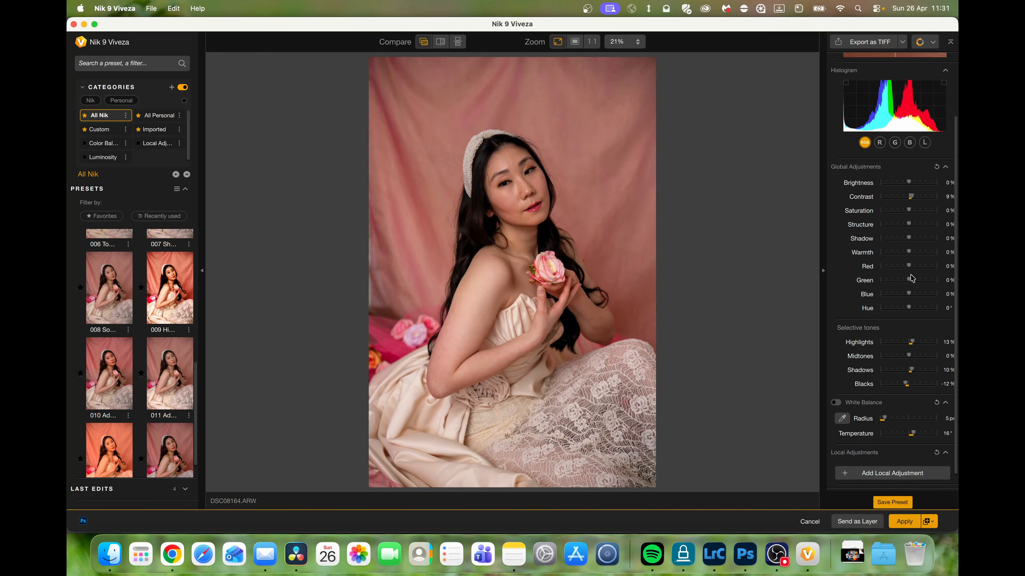
Add a Depth Mask local adjustment to the portrait.
scroll(848, 331, down, 1)
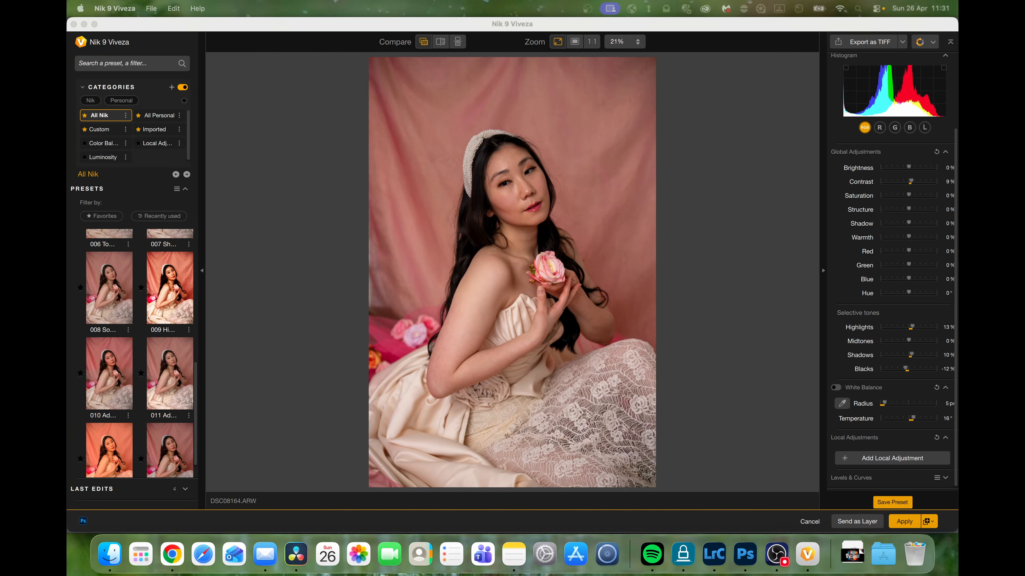
click(925, 459)
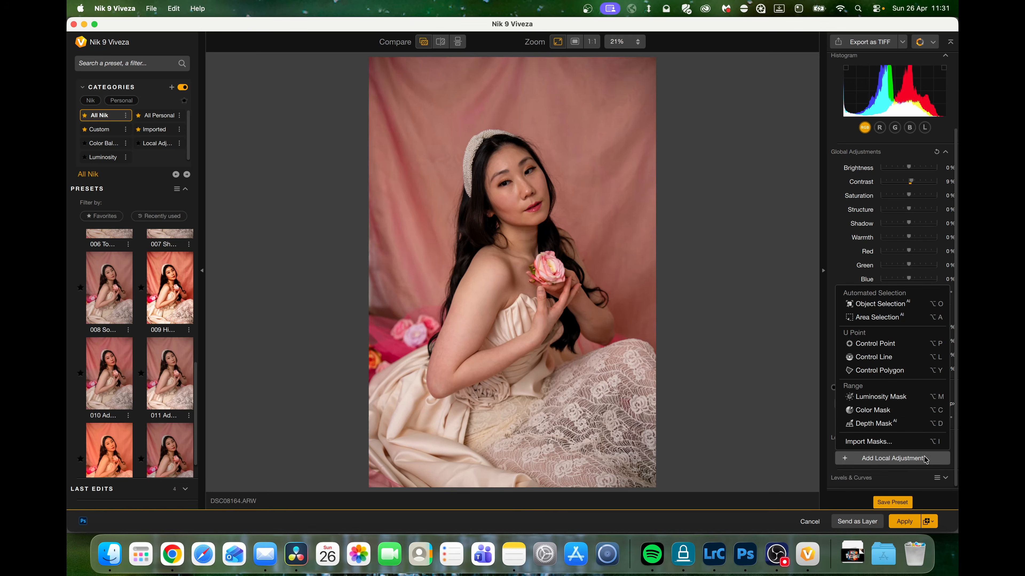
click(881, 431)
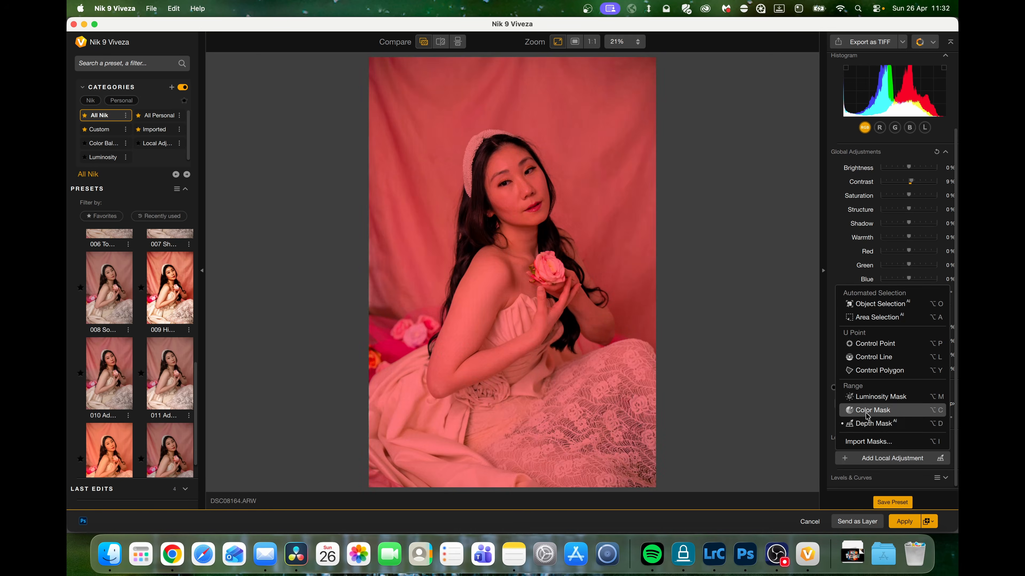
Place the depth mask on the backdrop behind the woman and set its Warmth to -42%.
click(396, 82)
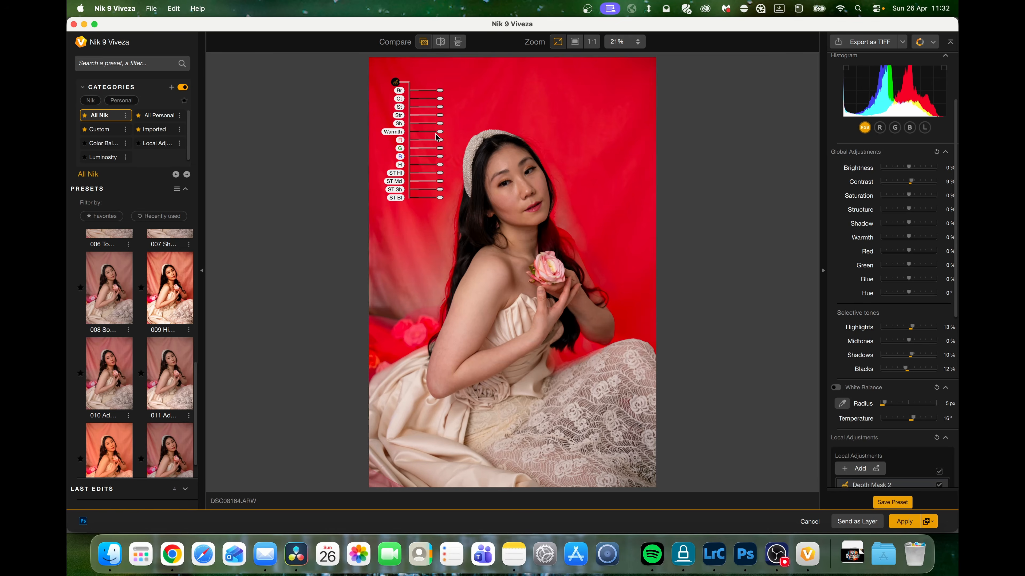
drag(442, 135, 434, 135)
Place a second depth mask on the woman's face with Warmth at 33% and Brightness at 21%.
click(511, 199)
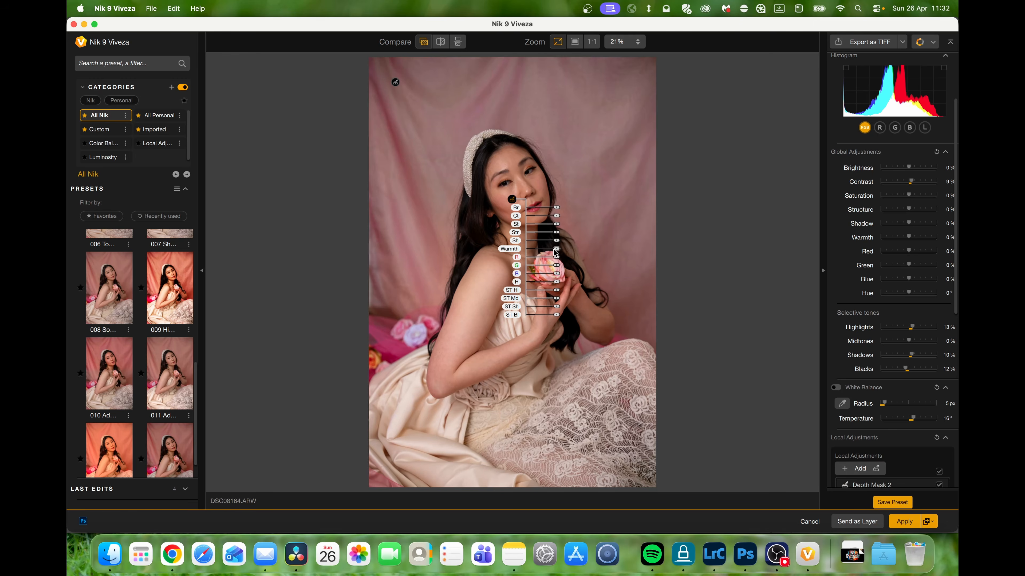
drag(559, 250, 564, 250)
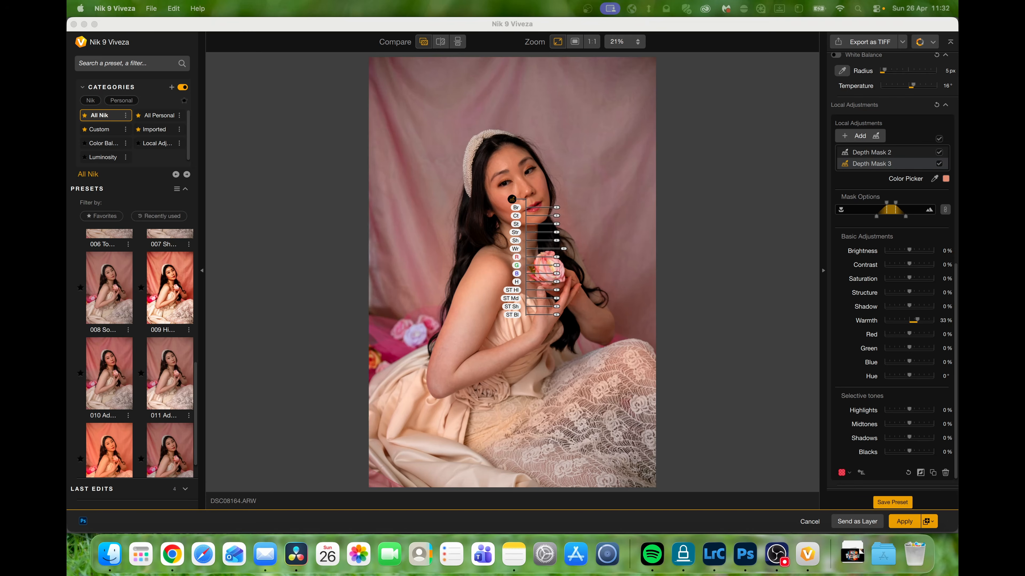
drag(557, 207, 561, 207)
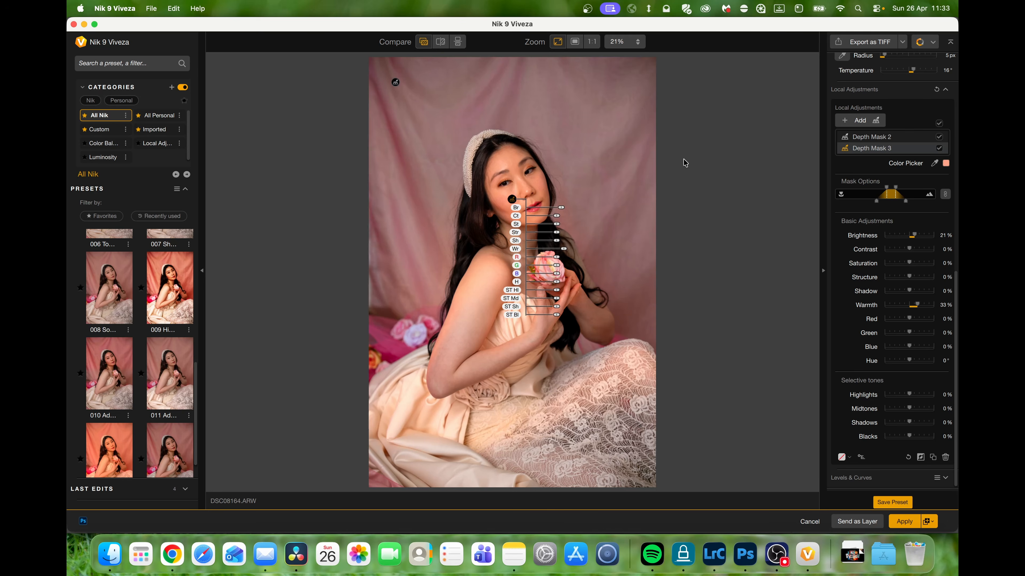
Set the backdrop depth mask's Brightness to -17%, then extend and soften its depth range while viewing the mask in black and white.
click(395, 83)
drag(439, 94, 437, 91)
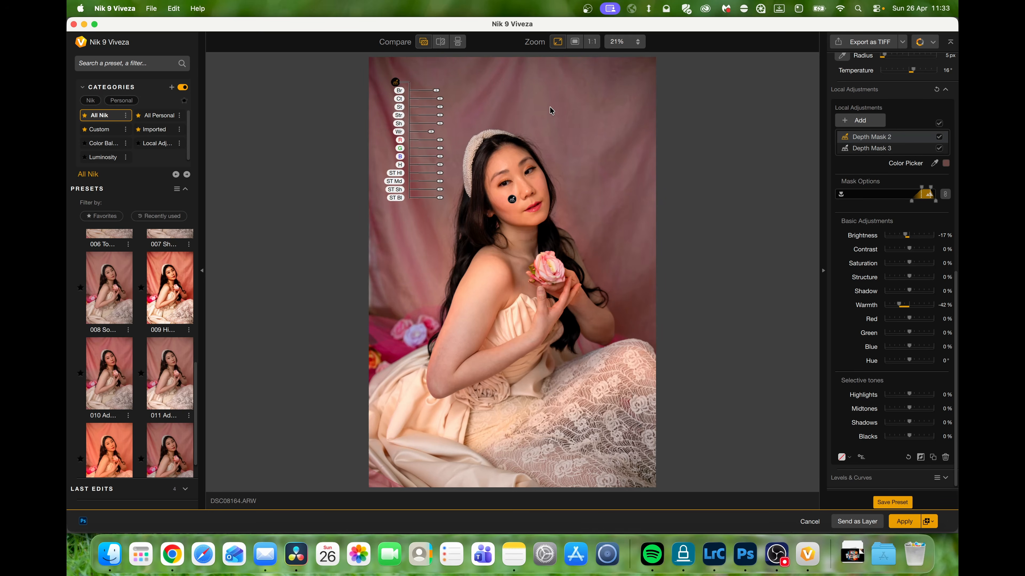
key(m)
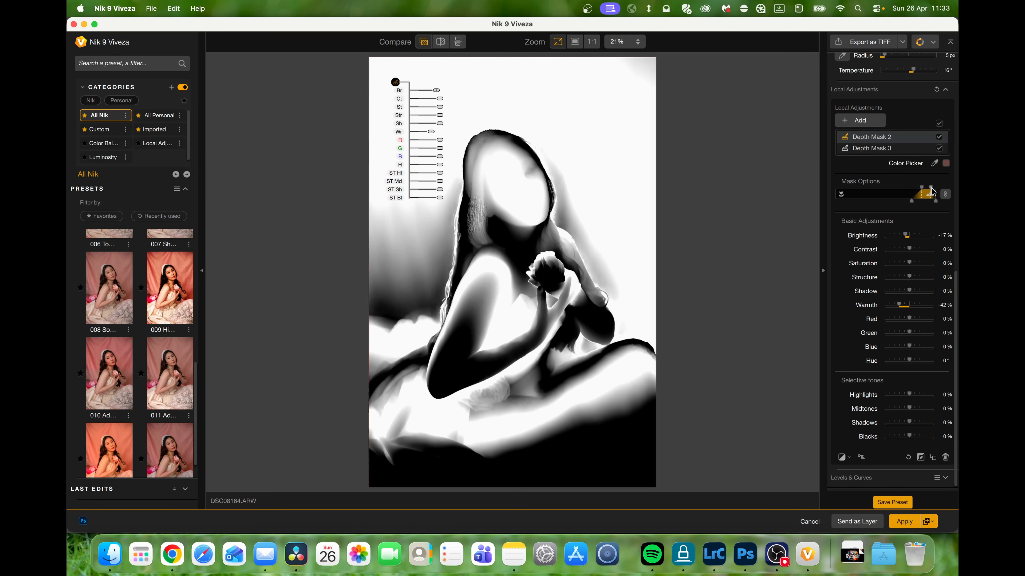
drag(931, 192, 936, 191)
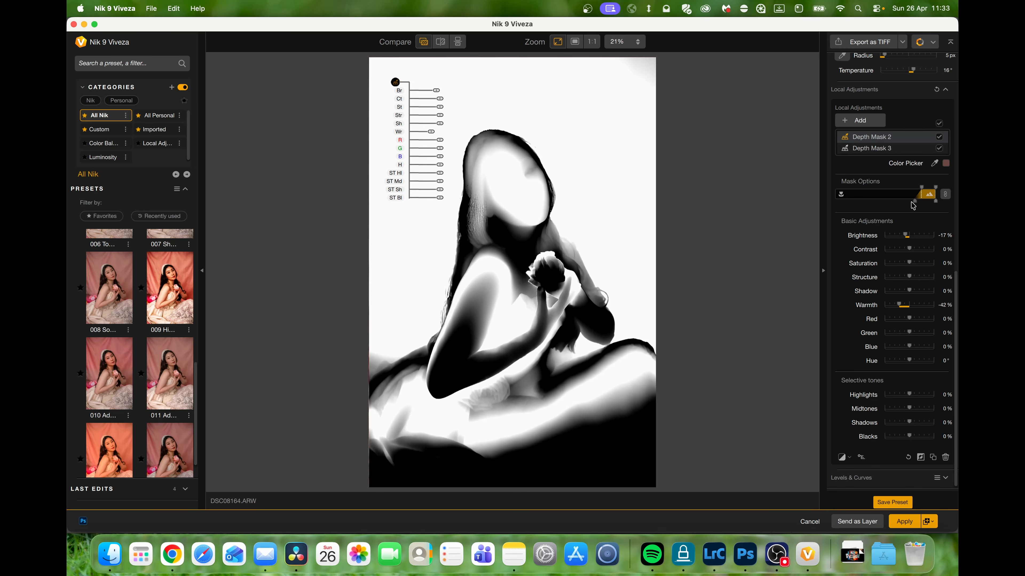
drag(913, 205, 904, 205)
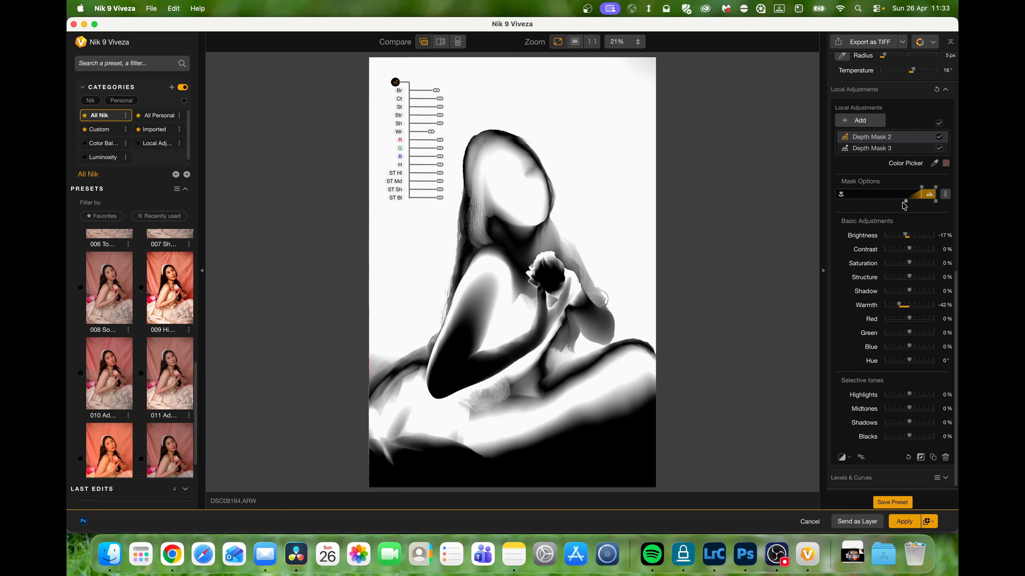
Select Depth Mask 3 on the face and adjust its depth range.
click(876, 150)
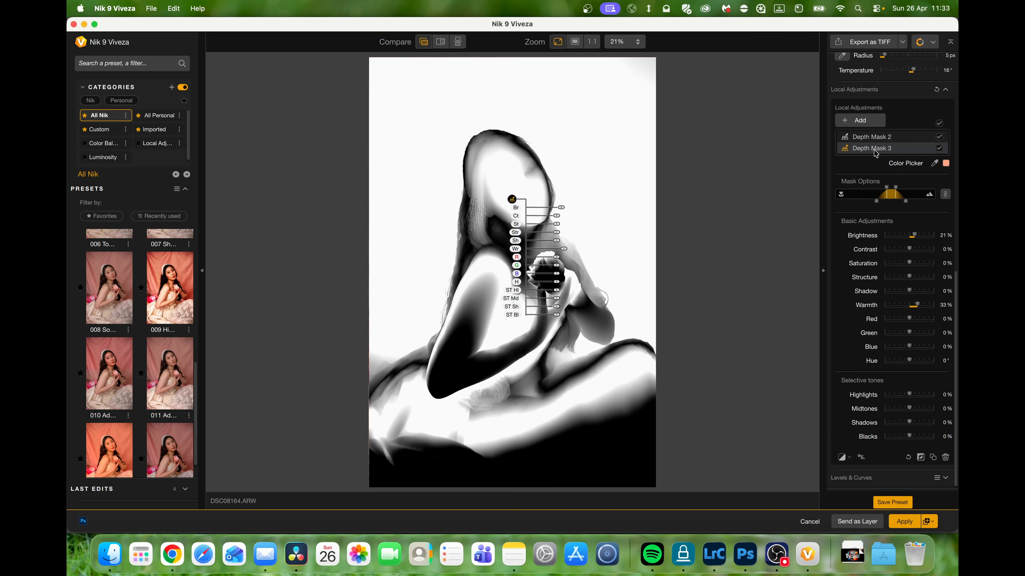
click(875, 153)
click(875, 434)
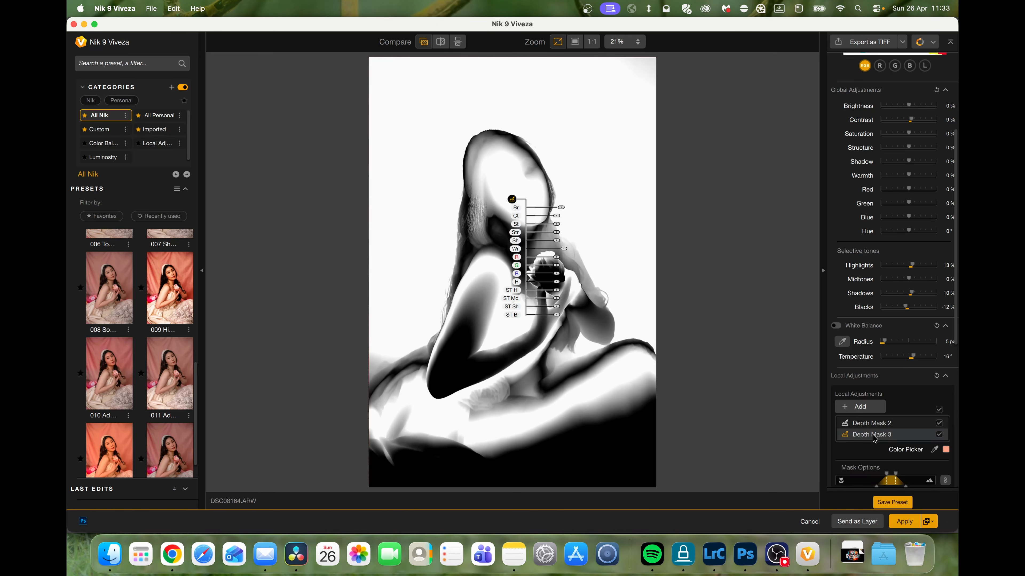
scroll(863, 410, down, 7)
drag(886, 191, 917, 206)
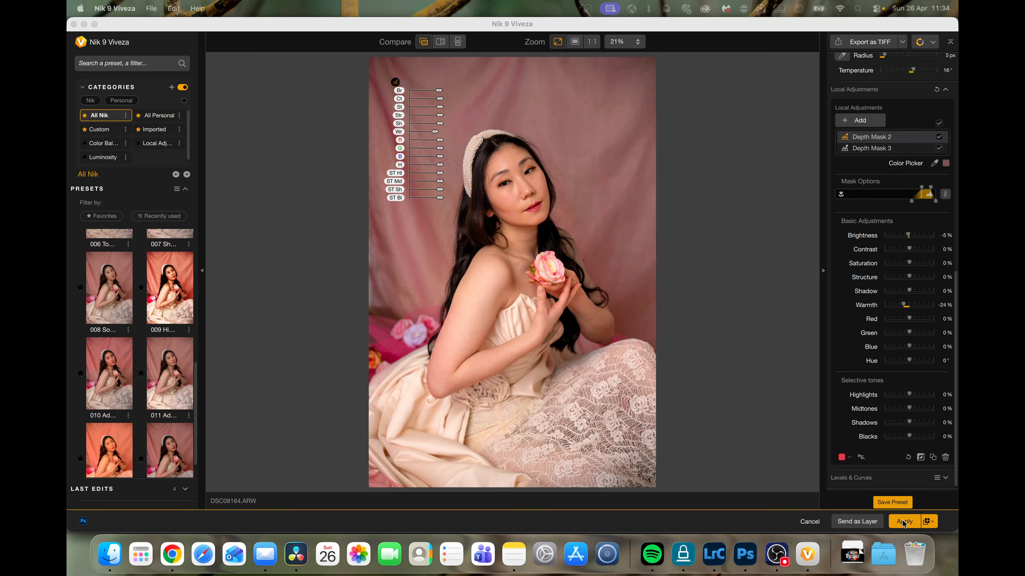
Compare the edited portrait with the original in the single-image view.
click(427, 49)
click(426, 48)
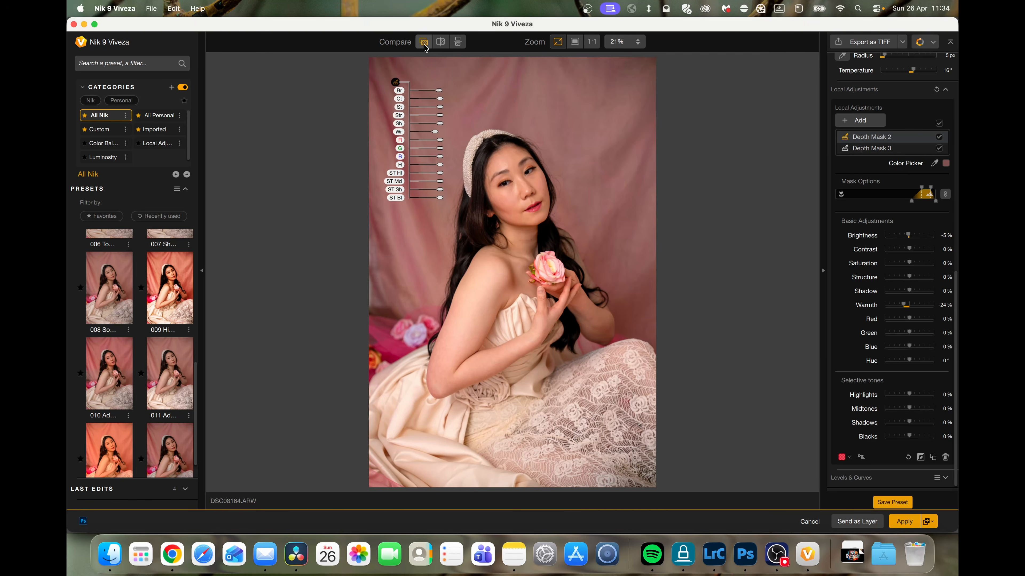
click(425, 48)
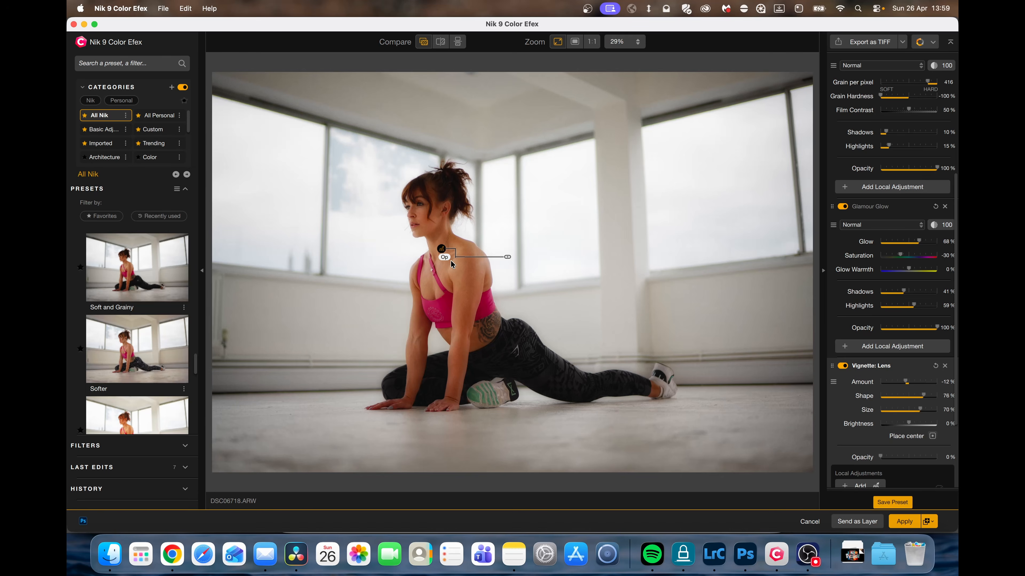
In Nik 9 Color Efex, lower the opacity of the Vignette: Lens local mask on the stretching woman.
mouse_move(500, 261)
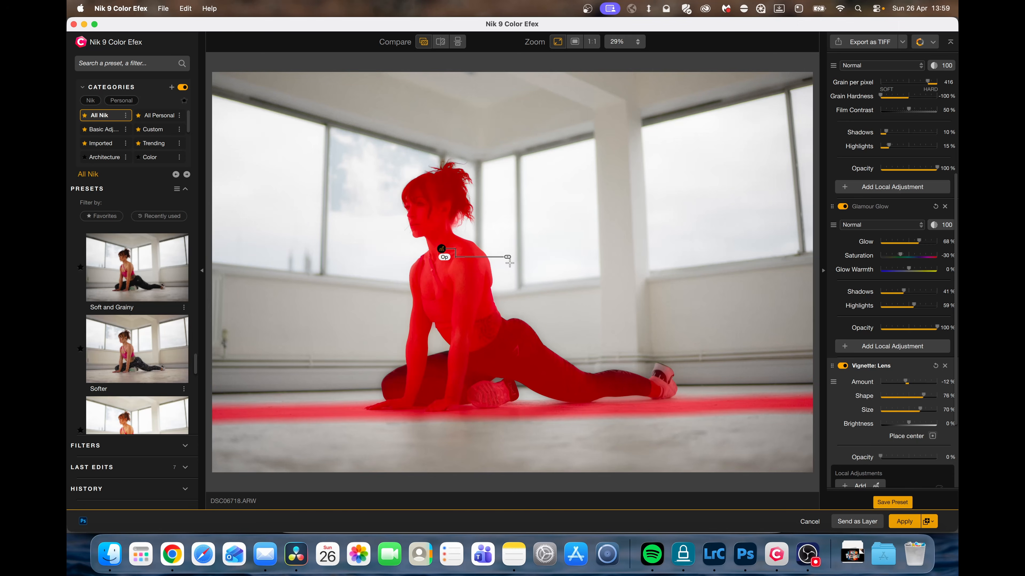
drag(508, 258, 463, 261)
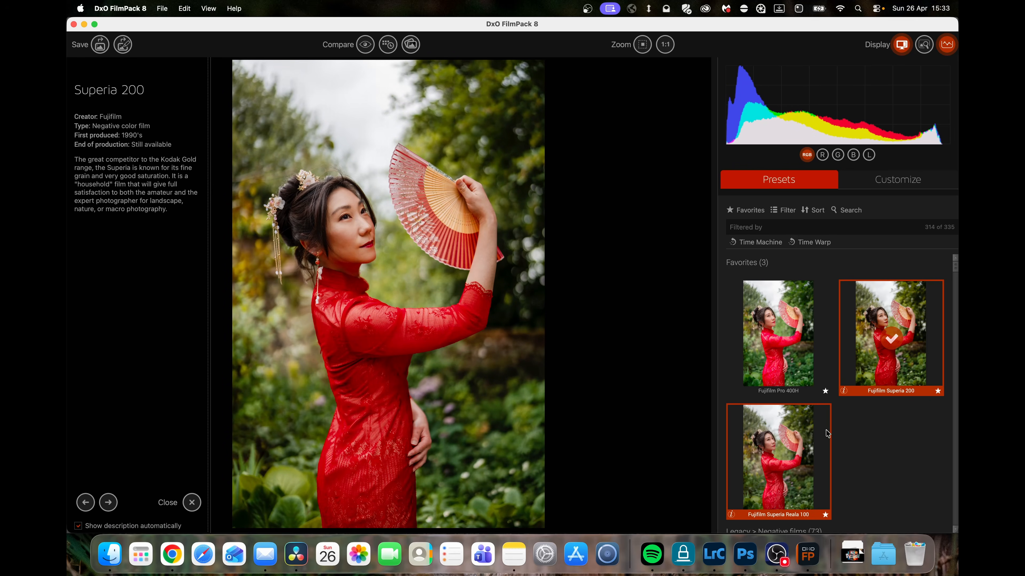
In DxO FilmPack 8, apply the Fujifilm Superia Reala 100 preset to the portrait with the fan.
click(781, 467)
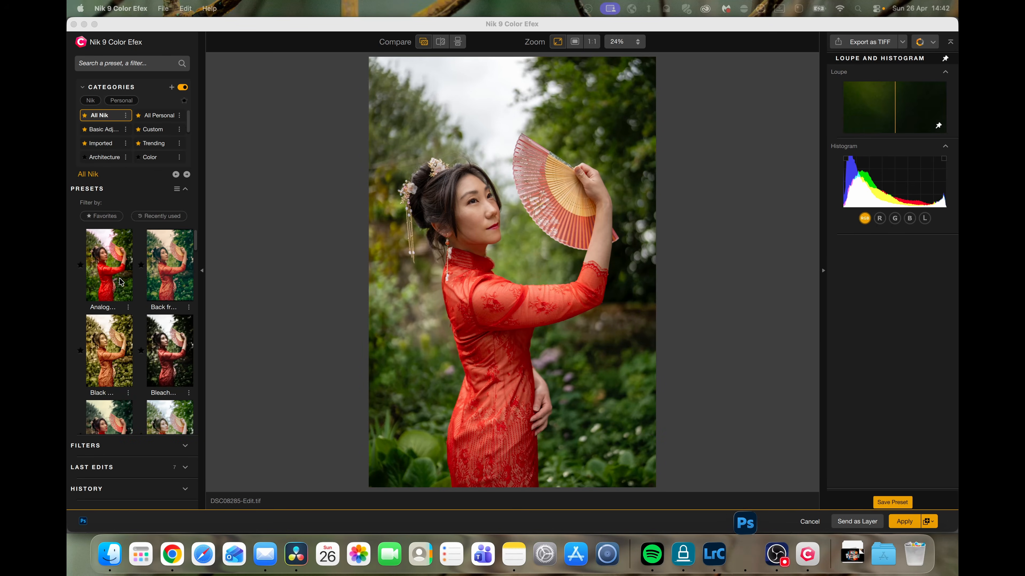
In Nik 9 Color Efex, try the first four All Nik presets in turn on DSC08285-Edit.tif.
click(116, 265)
click(169, 265)
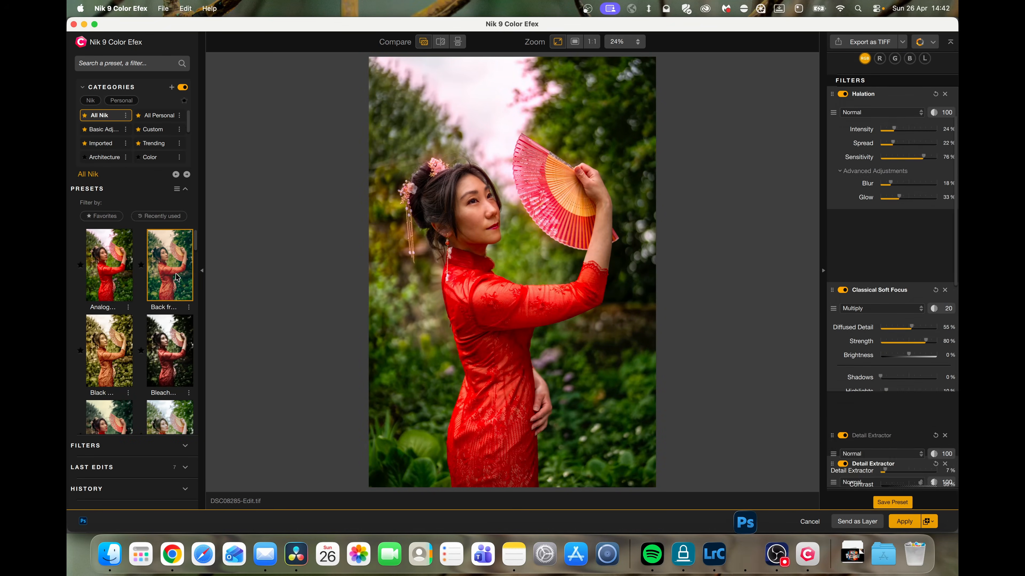
click(112, 349)
click(158, 348)
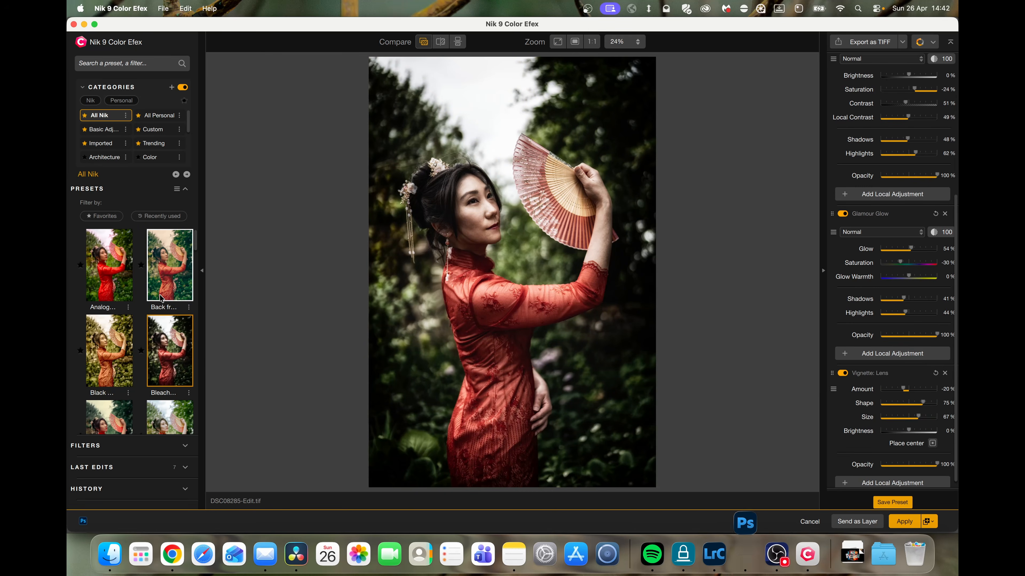
click(745, 555)
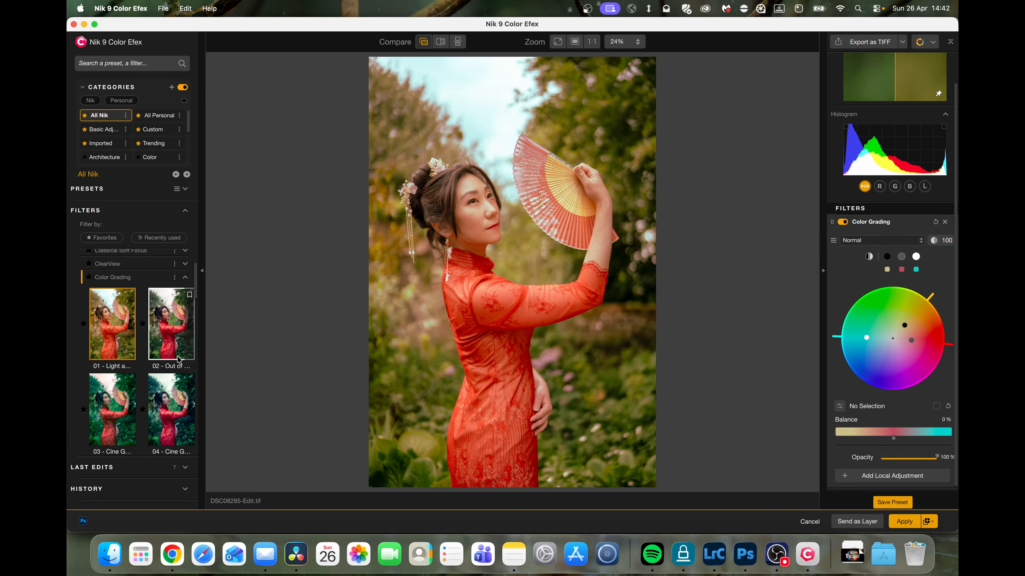
Browse the Color Grading filter presets, apply preset 02, and shift the Shadows hue to 232.
scroll(180, 358, down, 3)
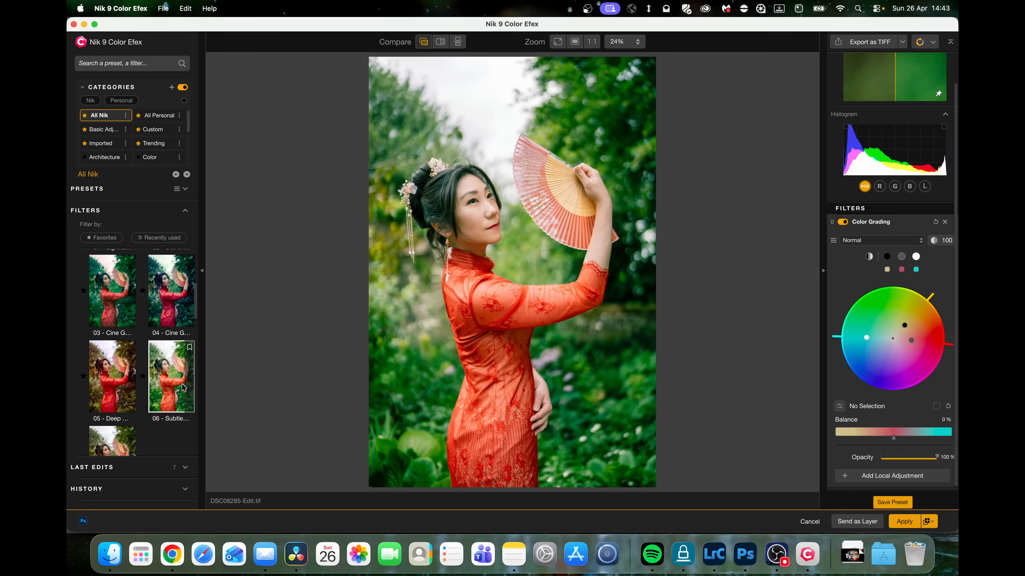
scroll(177, 363, up, 2)
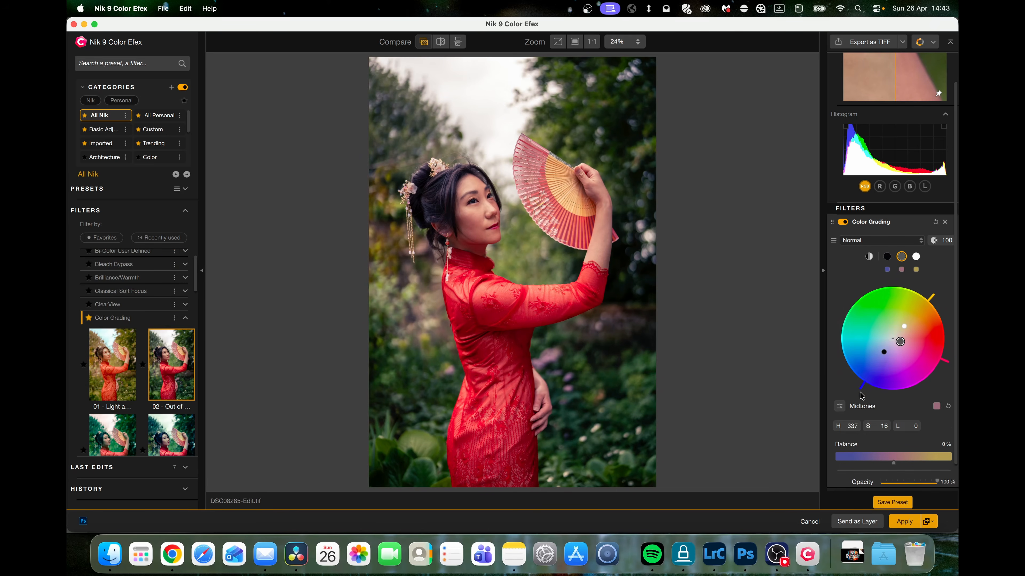
click(860, 394)
mouse_move(861, 385)
mouse_down()
mouse_move(848, 382)
mouse_move(856, 388)
mouse_up()
Set the Color Grading filter's Balance to 17% and its Opacity to 81%.
drag(893, 462, 873, 461)
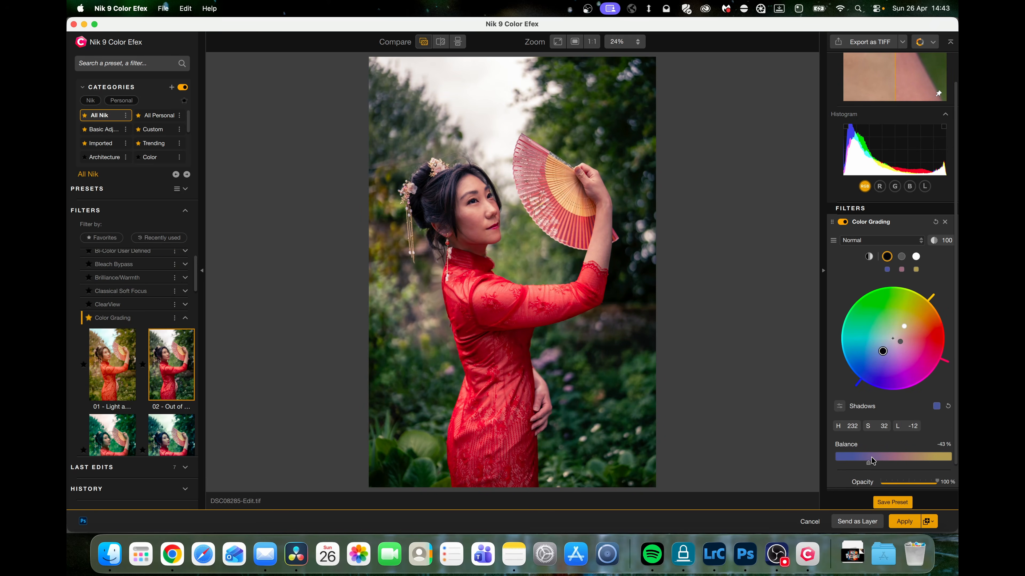
scroll(870, 466, down, 2)
mouse_move(937, 458)
mouse_down()
mouse_move(891, 460)
mouse_move(920, 454)
mouse_up()
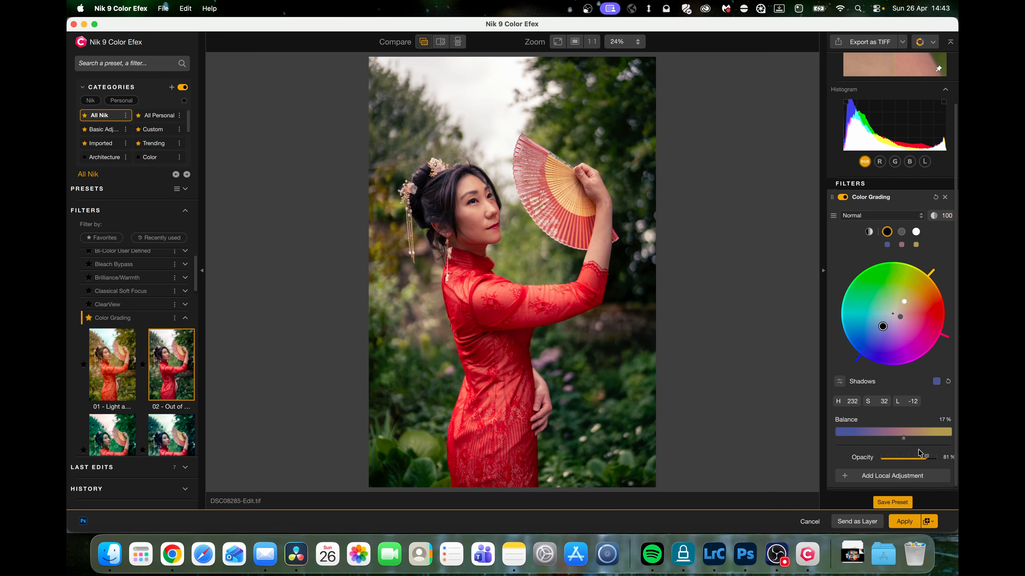
click(841, 382)
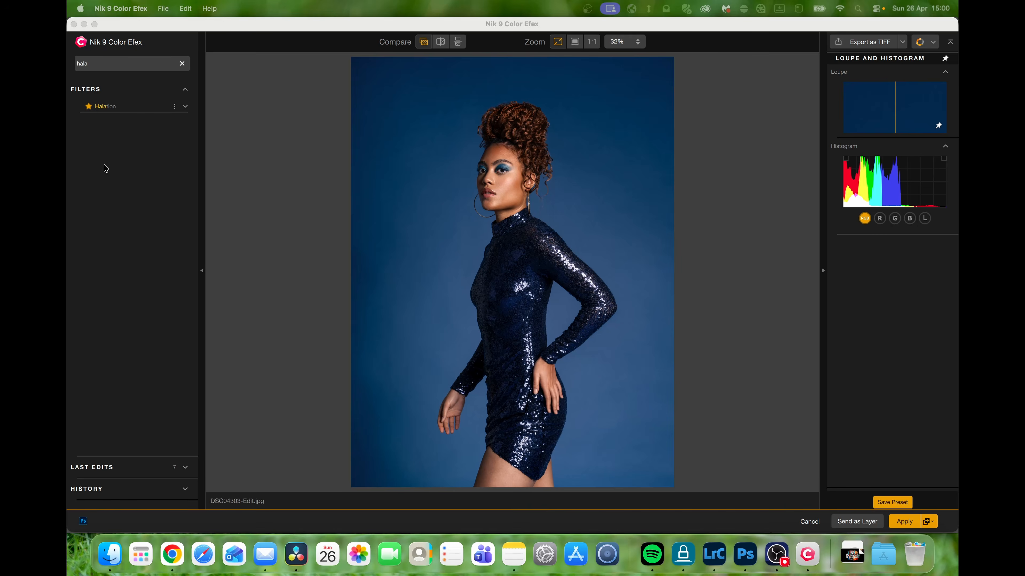
Apply the Halation filter to DSC04303-Edit.jpg, try its Intensity at 100%, and adjust the colorization Hue.
click(115, 108)
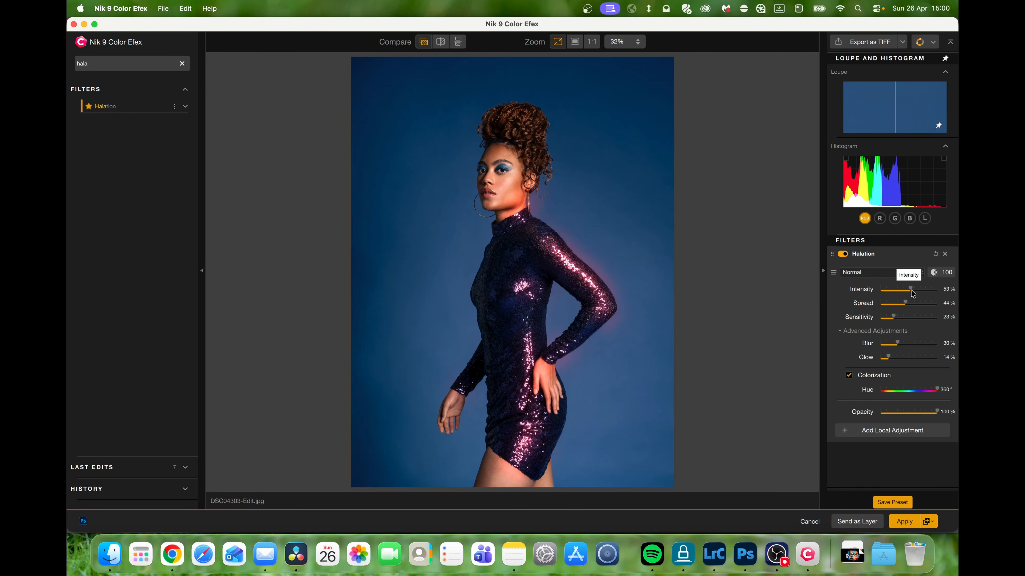
drag(920, 298, 934, 314)
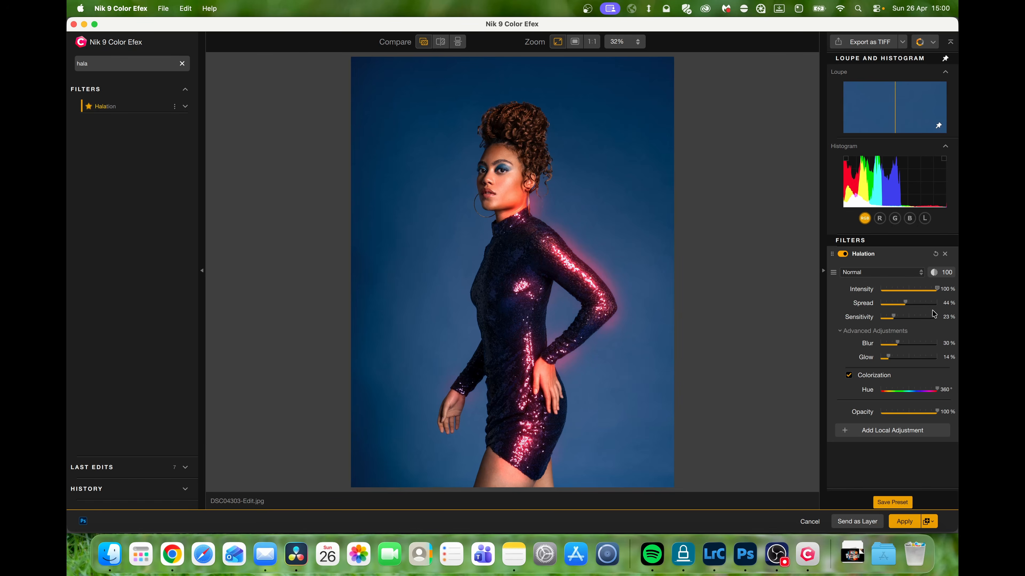
mouse_move(927, 394)
mouse_down()
mouse_move(908, 390)
mouse_move(944, 391)
mouse_up()
drag(934, 291, 910, 318)
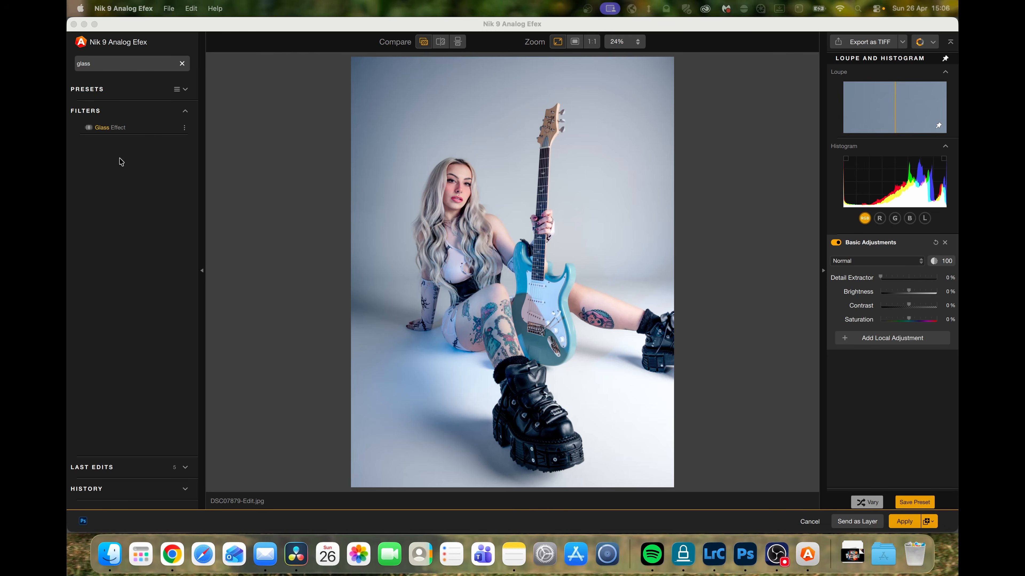
In Nik 9 Analog Efex, add the Glass Effect filter to DSC07879-Edit.jpg and choose the Geometric pattern with crossed diagonals.
click(112, 132)
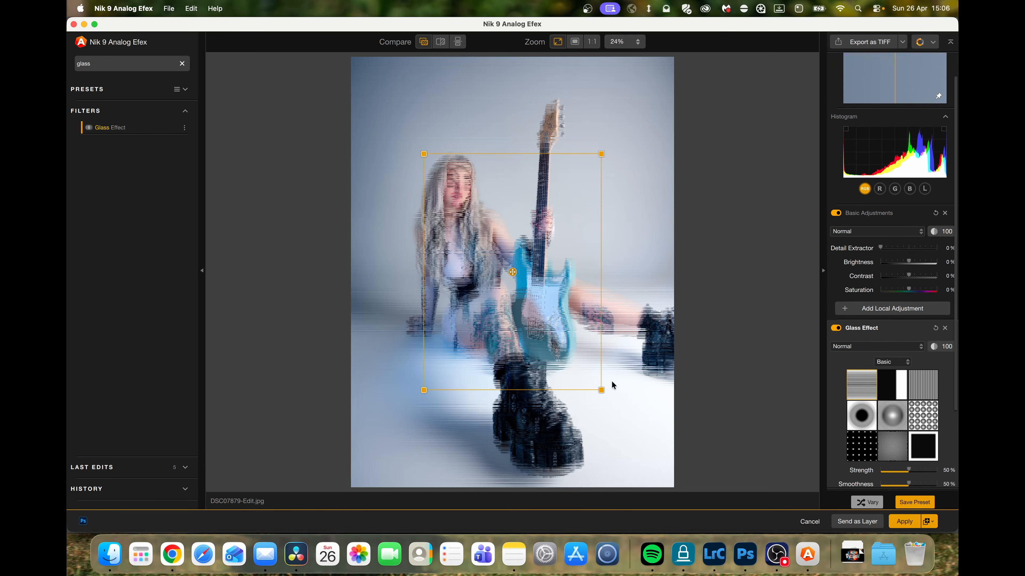
click(899, 263)
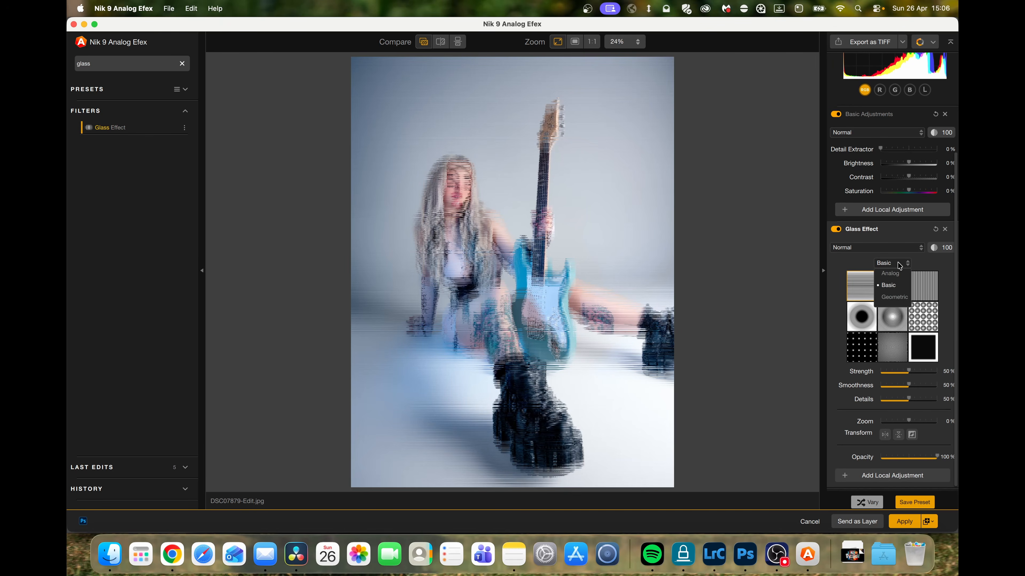
click(894, 274)
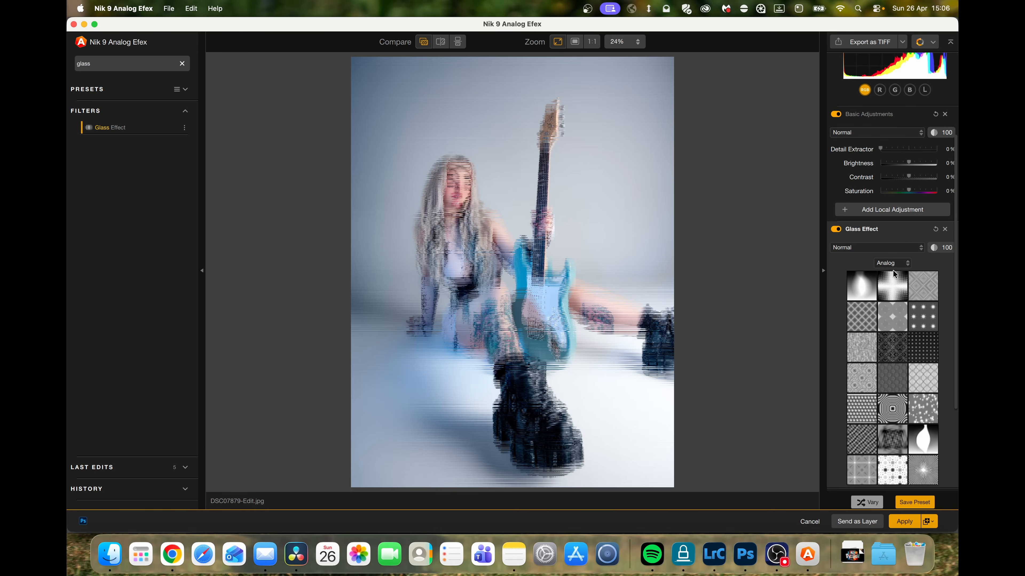
click(892, 266)
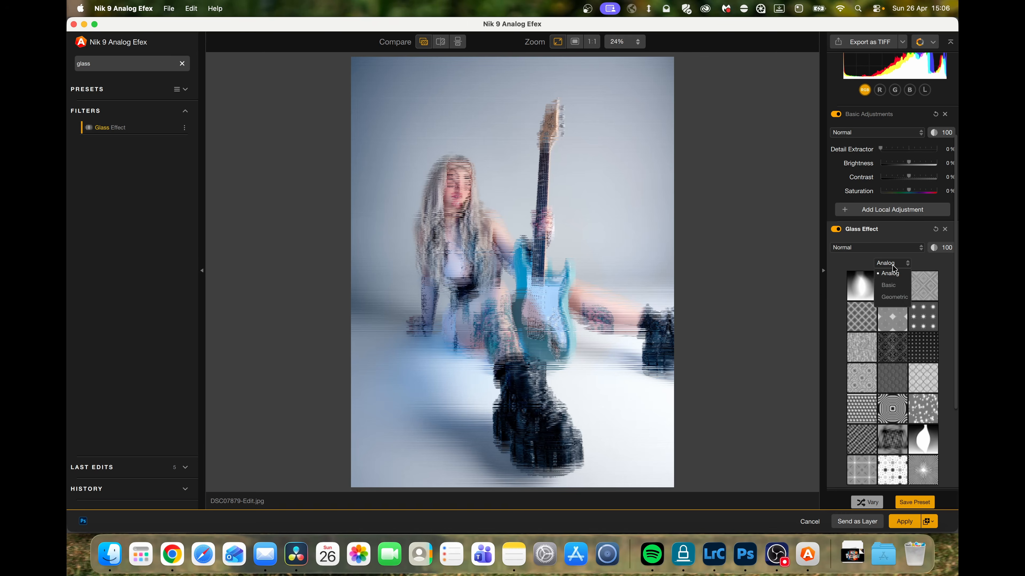
click(894, 298)
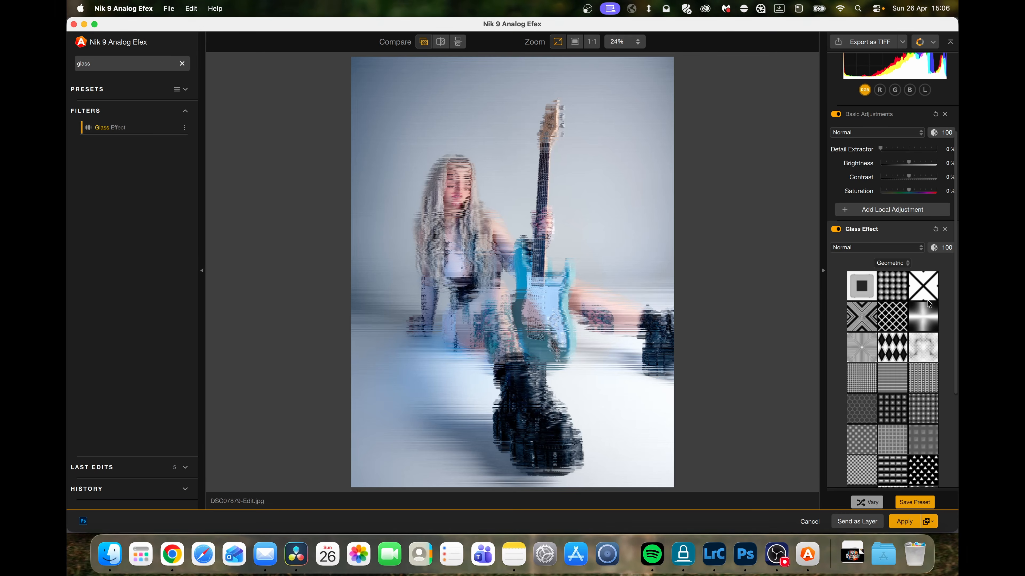
click(924, 289)
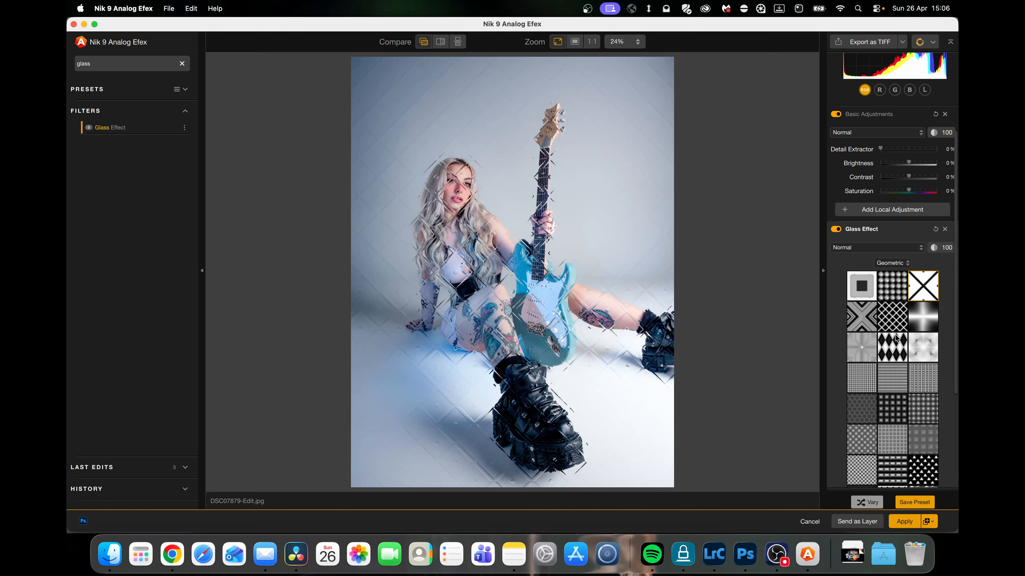
Adjust the Strength and Details of the Glass Effect.
scroll(894, 340, down, 5)
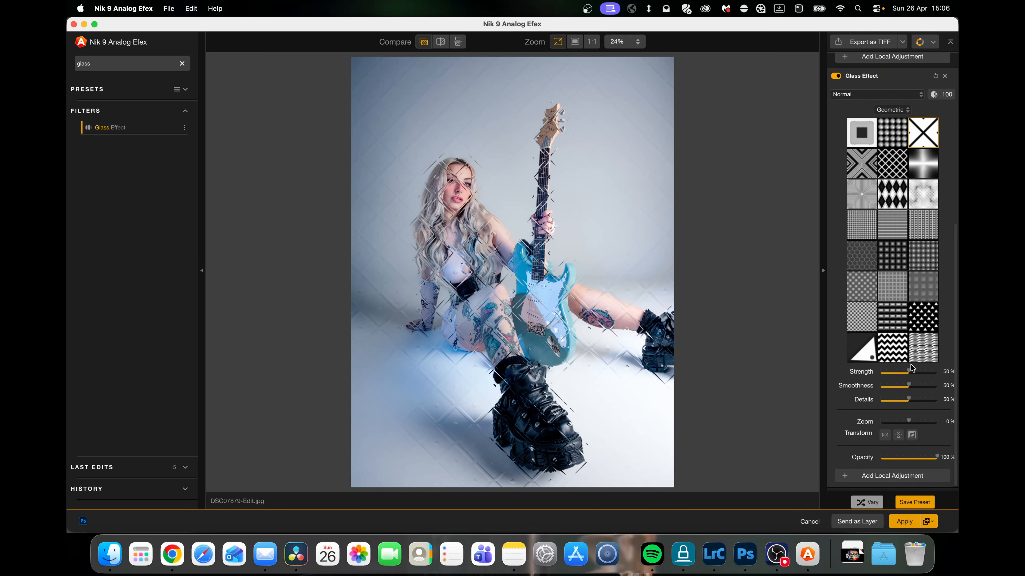
mouse_move(908, 376)
mouse_down()
mouse_move(893, 378)
mouse_move(907, 378)
mouse_up()
drag(909, 402, 921, 422)
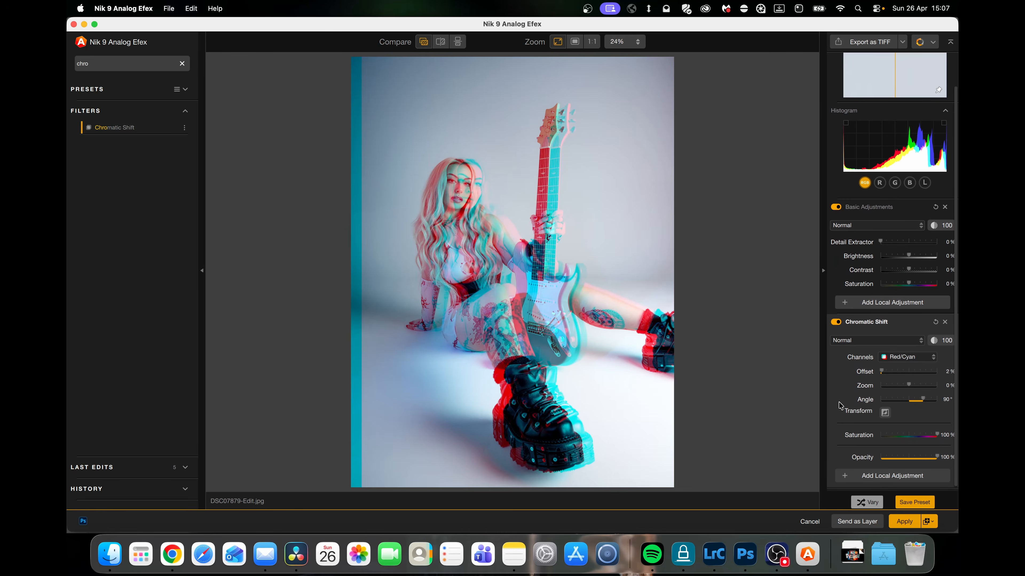
Set the Chromatic Shift filter's Zoom to 34%, try the Green/Magenta channels, and settle on Blue/Yellow.
drag(886, 377, 917, 386)
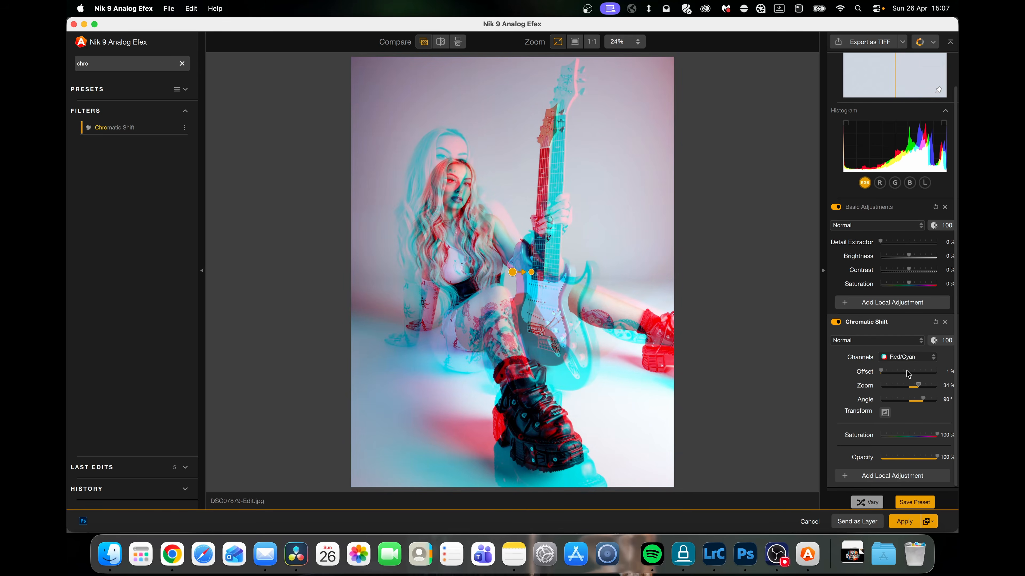
click(901, 364)
click(901, 381)
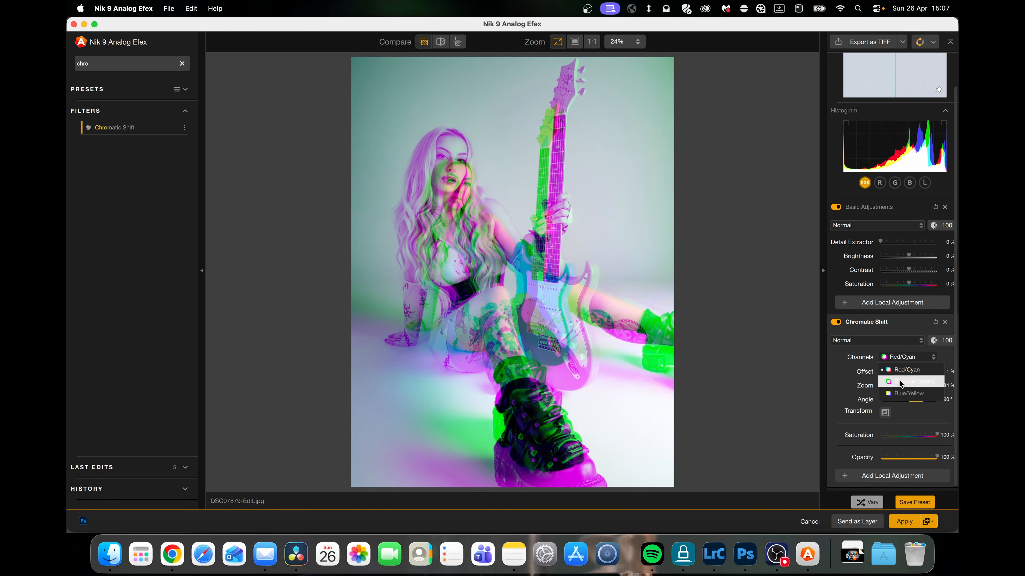
click(905, 362)
click(903, 393)
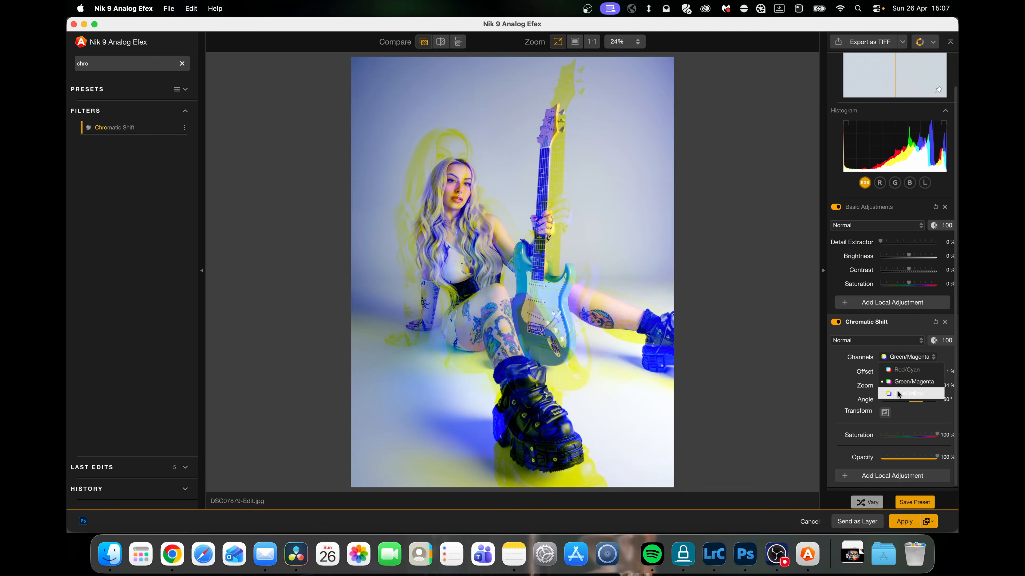
Set the Chromatic Shift's Offset to 0% and lower its Saturation.
drag(883, 372, 876, 372)
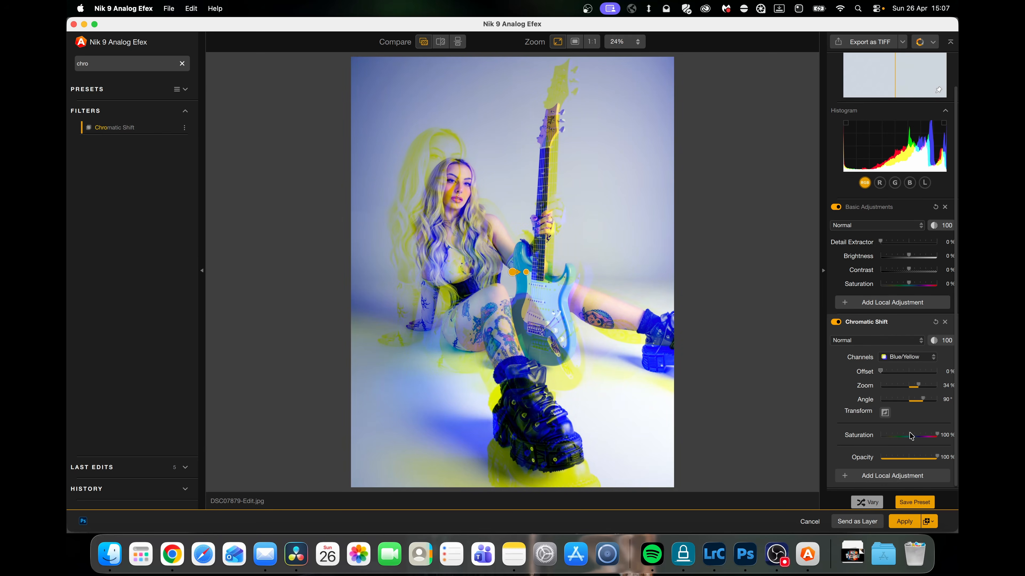
drag(929, 439, 880, 440)
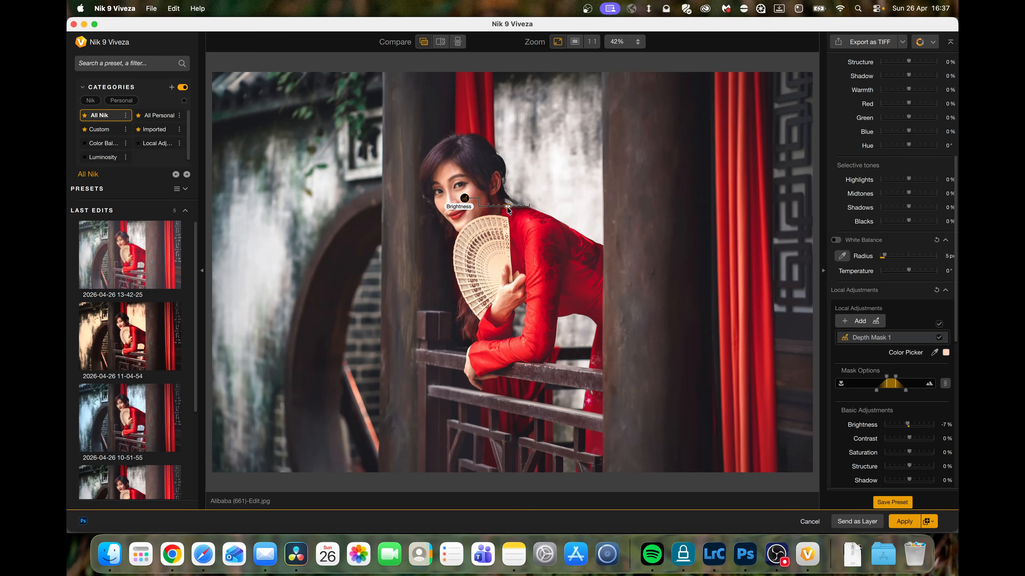
In Nik 9 Viveza, set the Brightness of Depth Mask 1 to -3% and slightly raise its Warmth on the image.
mouse_move(507, 206)
mouse_down()
mouse_move(494, 206)
mouse_move(510, 210)
mouse_up()
mouse_move(509, 210)
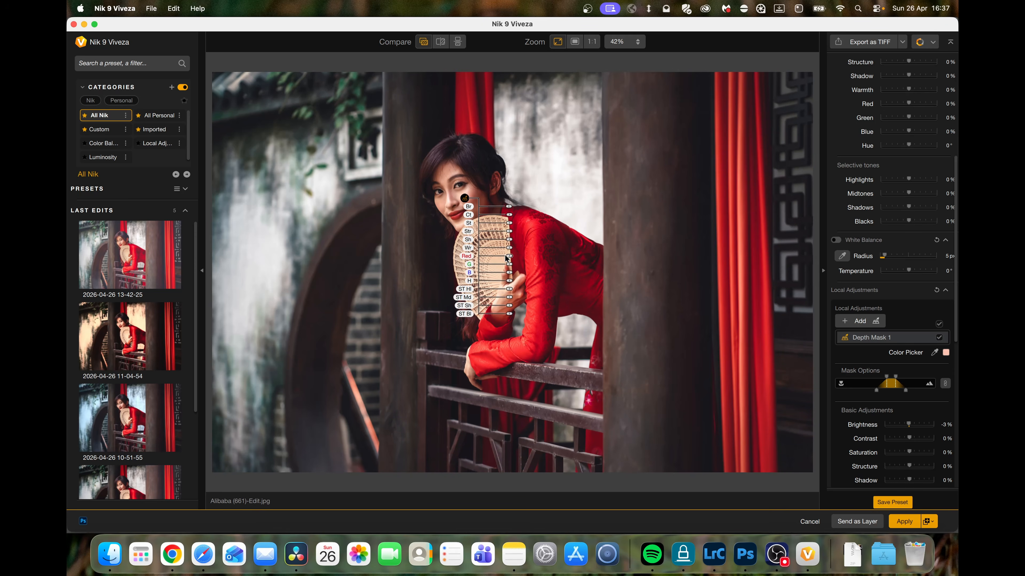
drag(509, 249, 517, 249)
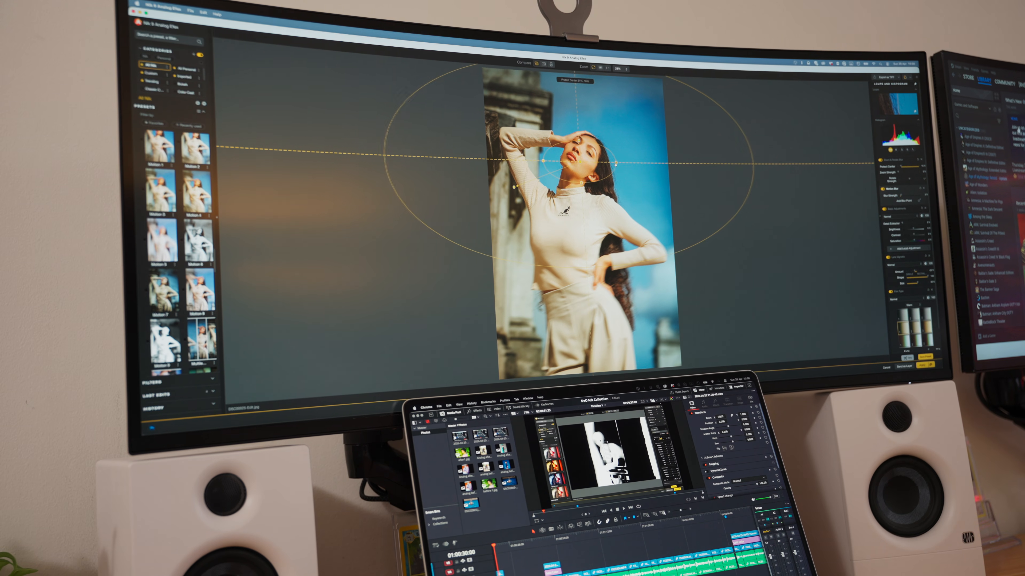
mouse_move(615, 164)
mouse_down()
mouse_move(601, 163)
mouse_move(611, 163)
mouse_up()
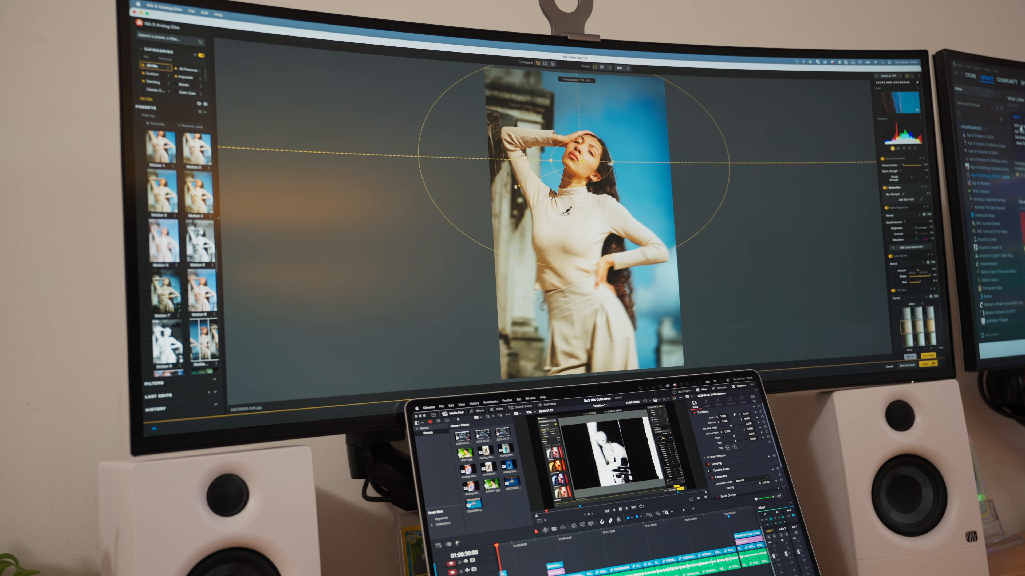
drag(516, 187, 673, 113)
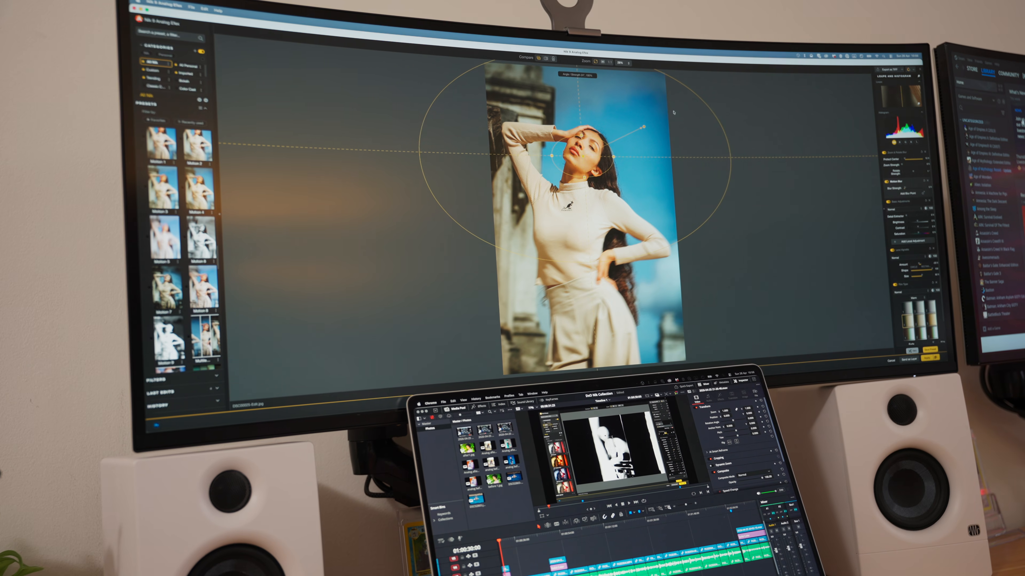